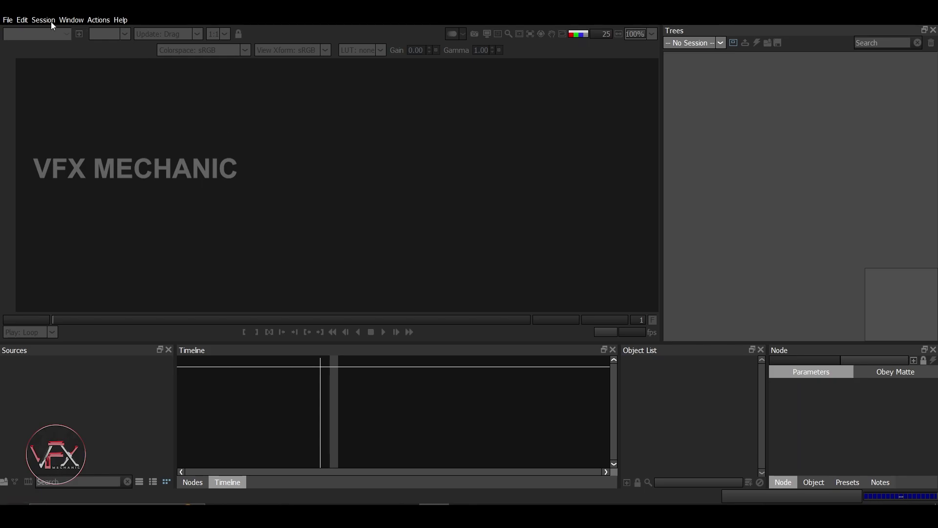
Import the auto_paint_v001 sequence (frames 0087-0175, 1280x720) as a source clip
{"action": "left_click", "coordinate": [8, 22]}
{"action": "mouse_move", "coordinate": [72, 149]}
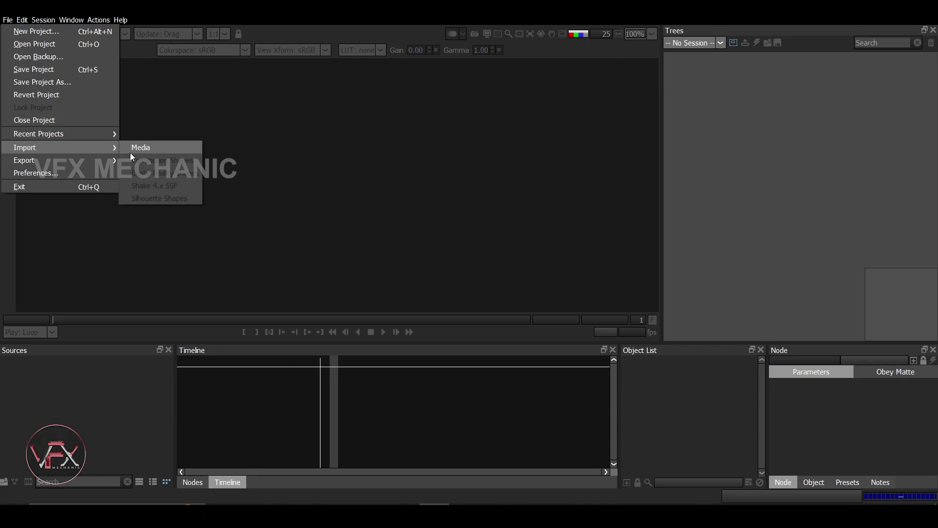
{"action": "left_click", "coordinate": [130, 152]}
{"action": "left_click", "coordinate": [137, 121]}
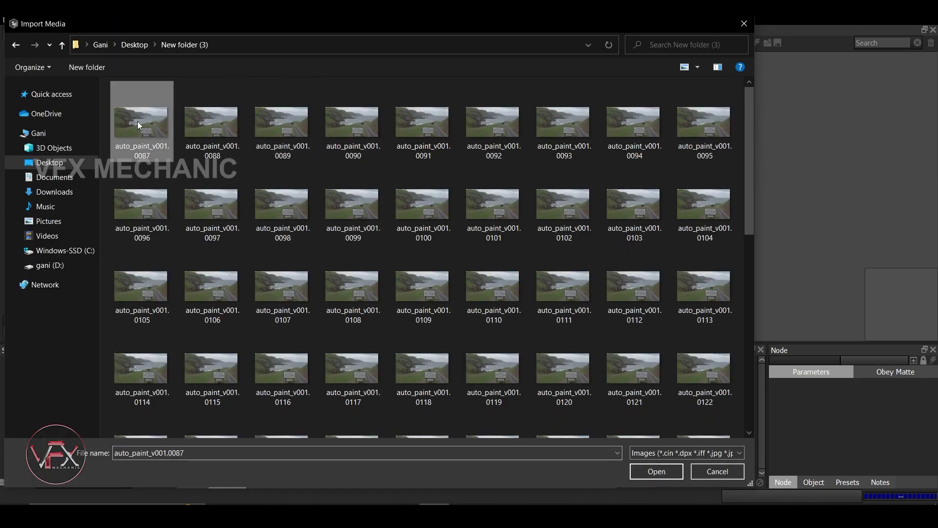
{"action": "left_click", "coordinate": [657, 472]}
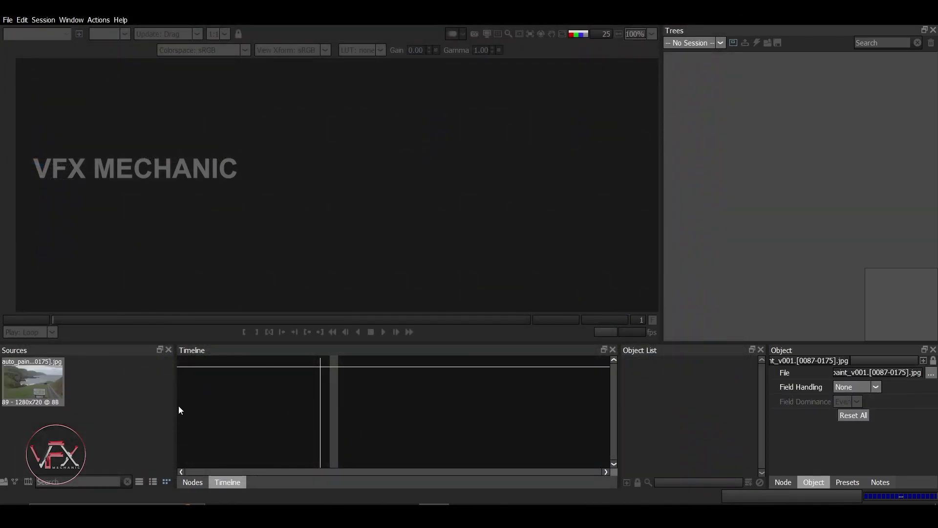
{"action": "left_click_drag", "start_coordinate": [25, 377], "coordinate": [743, 155]}
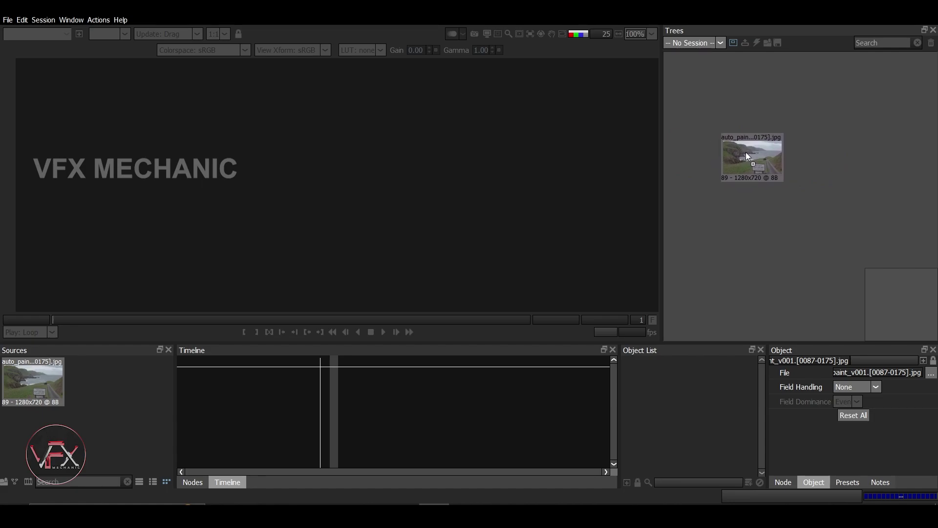
{"action": "left_click_drag", "start_coordinate": [743, 155], "coordinate": [63, 381]}
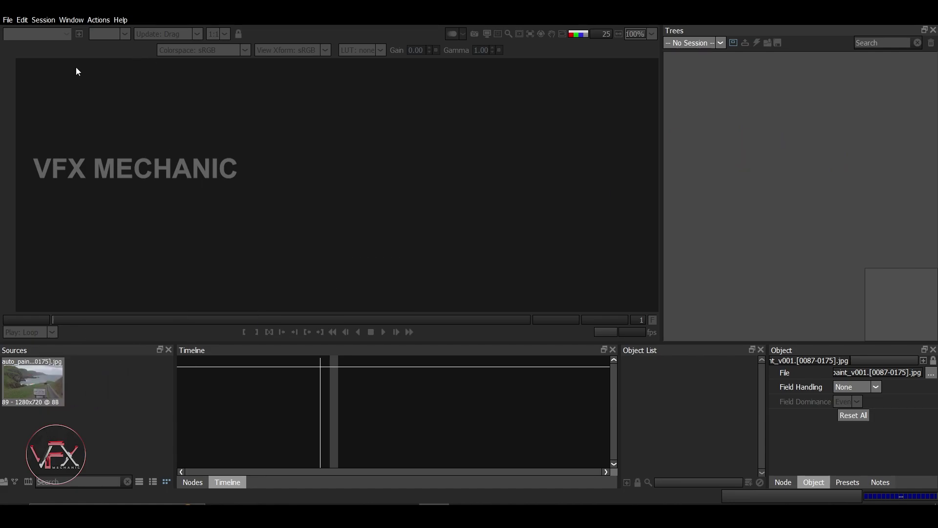
Start a new session from the clip named autopain, using the Roto+Paint template at 24 fps
{"action": "left_click", "coordinate": [42, 24]}
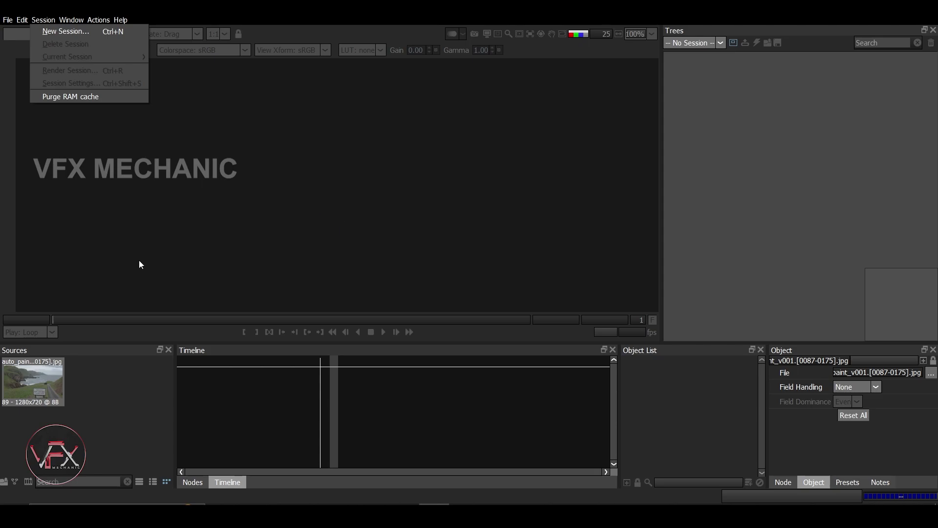
{"action": "left_click_drag", "start_coordinate": [29, 377], "coordinate": [738, 137]}
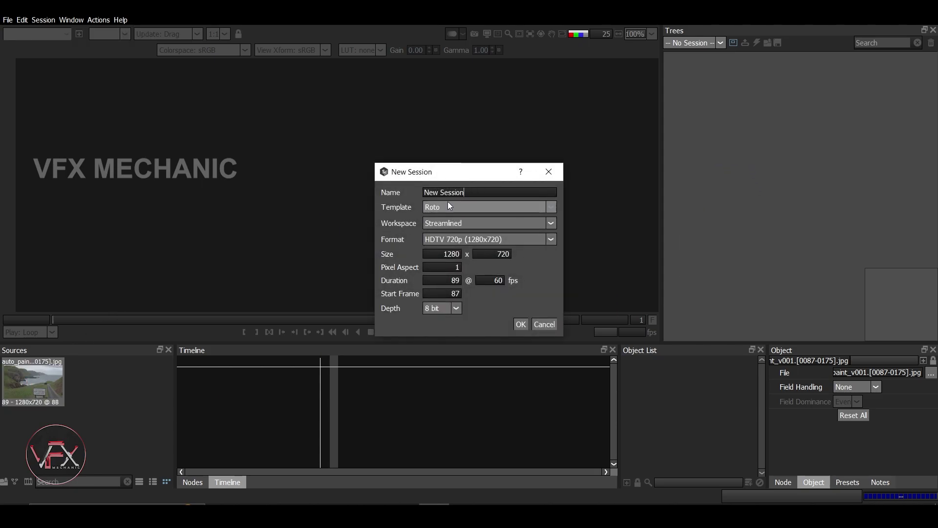
{"action": "left_click_drag", "start_coordinate": [465, 192], "coordinate": [419, 189]}
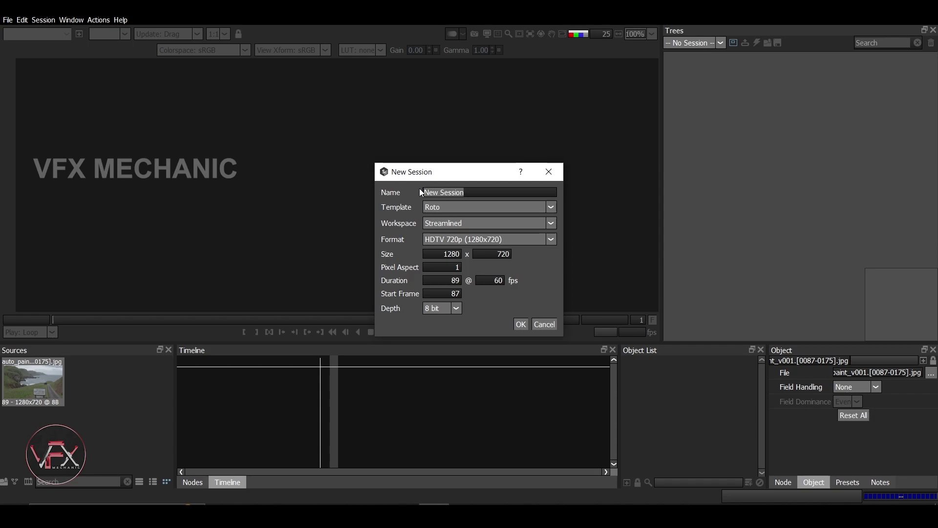
{"action": "type", "text": "au"}
{"action": "type", "text": "topain"}
{"action": "left_click", "coordinate": [449, 207]}
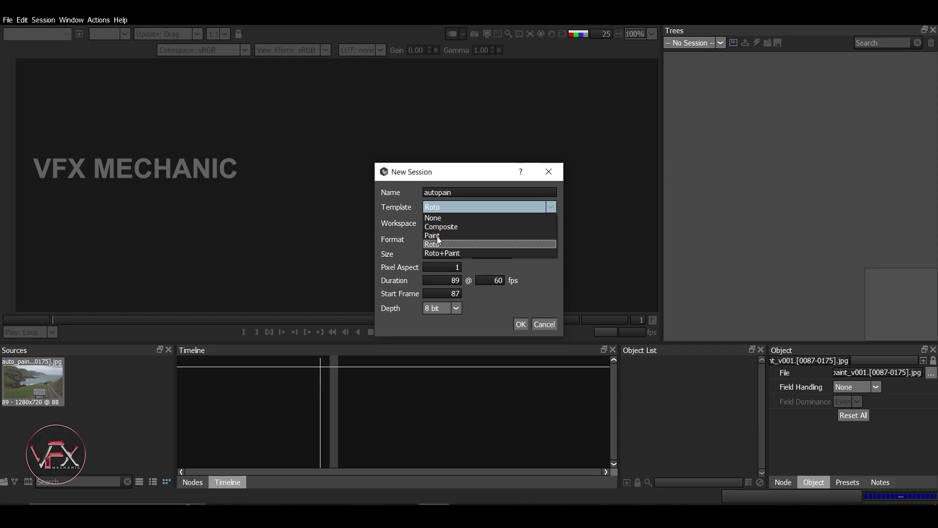
{"action": "left_click", "coordinate": [436, 253]}
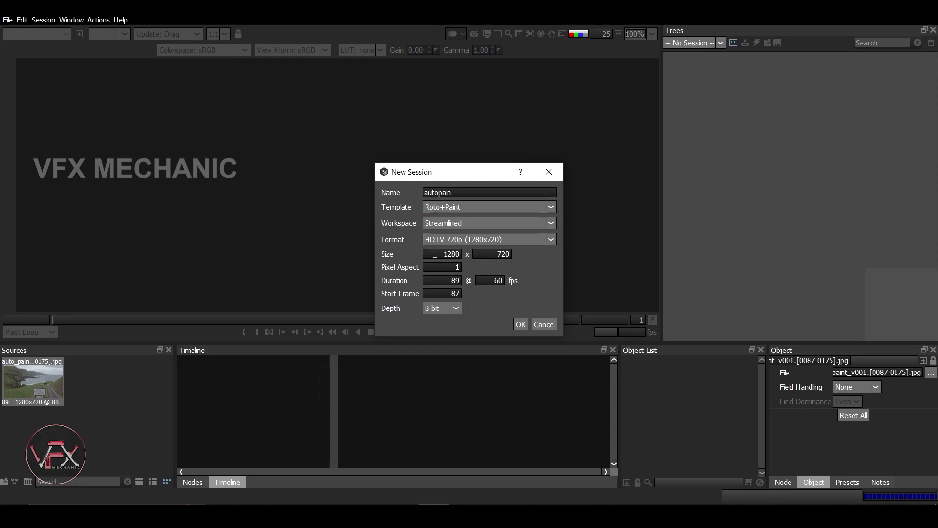
{"action": "left_click_drag", "start_coordinate": [491, 280], "coordinate": [507, 281]}
{"action": "type", "text": "24"}
Create the session, delete the Output node, and feed the plate directly into Paint
{"action": "left_click", "coordinate": [521, 324]}
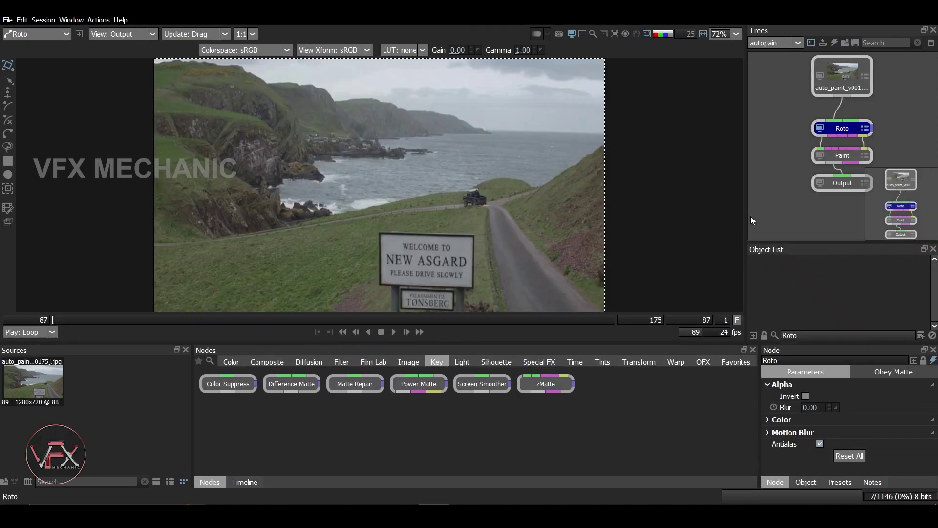
{"action": "left_click_drag", "start_coordinate": [745, 212], "coordinate": [700, 212]}
{"action": "scroll", "coordinate": [462, 245], "scroll_direction": "down", "scroll_amount": 3}
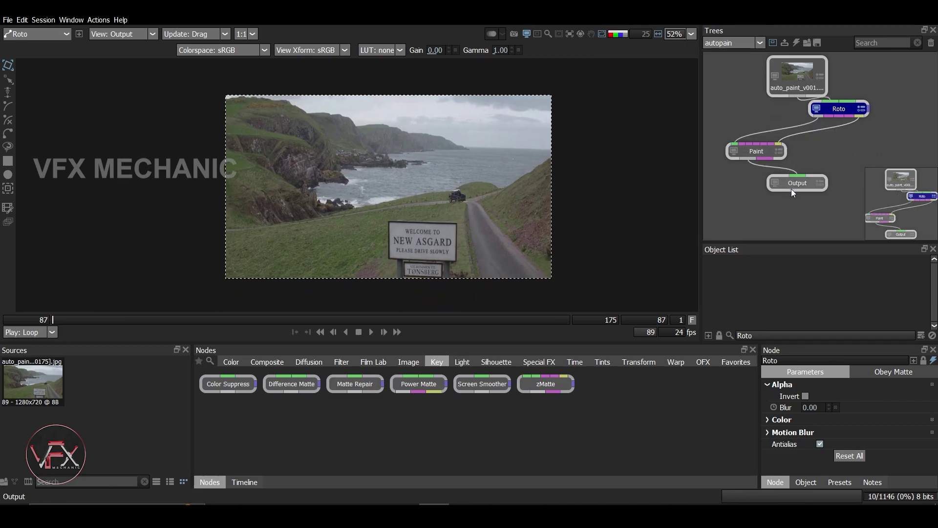
{"action": "left_click_drag", "start_coordinate": [791, 184], "coordinate": [787, 198]}
{"action": "key", "text": "Delete"}
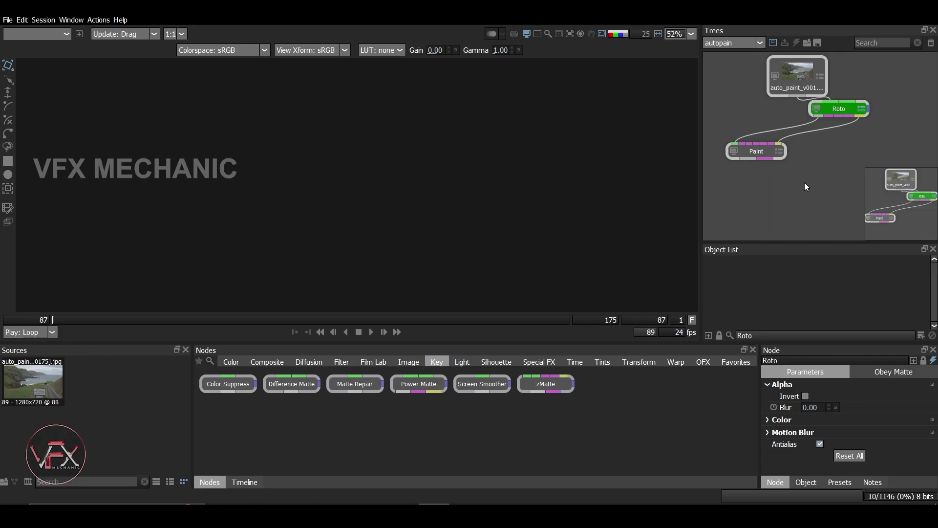
{"action": "mouse_move", "coordinate": [785, 145]}
{"action": "left_mouse_down"}
{"action": "mouse_move", "coordinate": [836, 118]}
{"action": "mouse_move", "coordinate": [871, 123]}
{"action": "left_mouse_up"}
{"action": "left_click", "coordinate": [797, 128]}
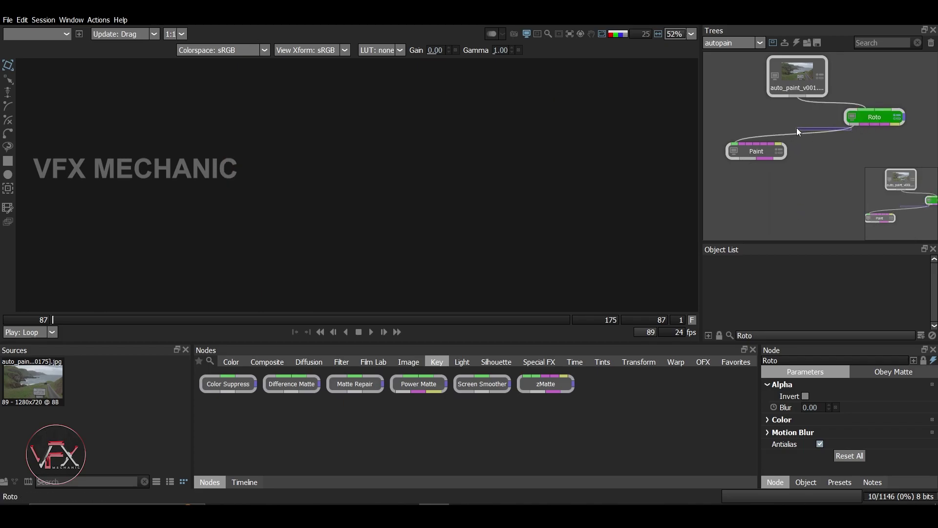
{"action": "left_click_drag", "start_coordinate": [795, 140], "coordinate": [800, 96]}
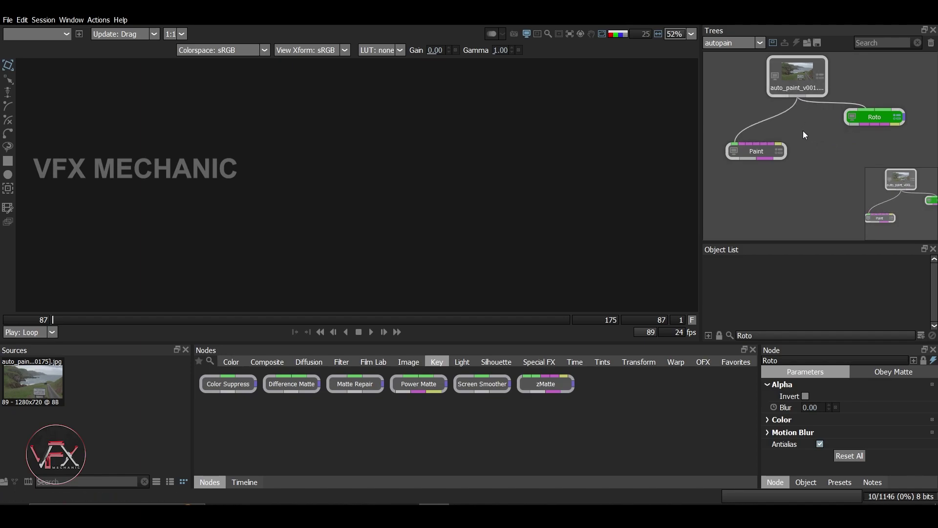
{"action": "left_click", "coordinate": [802, 80]}
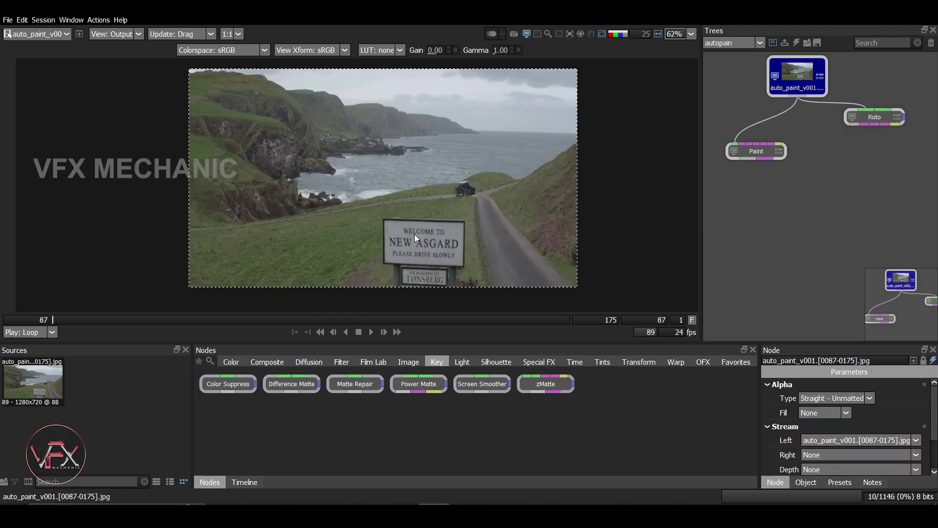
Play through the shot and return to frame 87
{"action": "scroll", "coordinate": [420, 232], "scroll_direction": "up", "scroll_amount": 2}
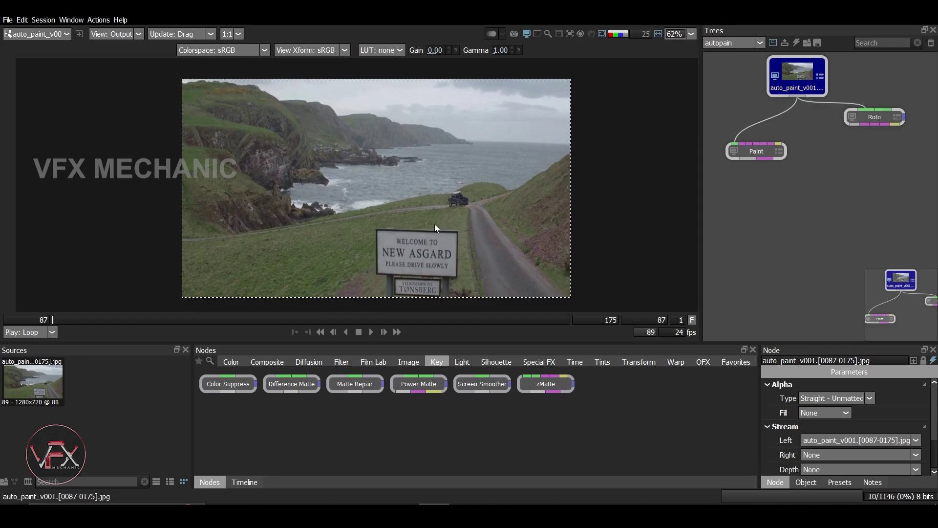
{"action": "left_click", "coordinate": [371, 332]}
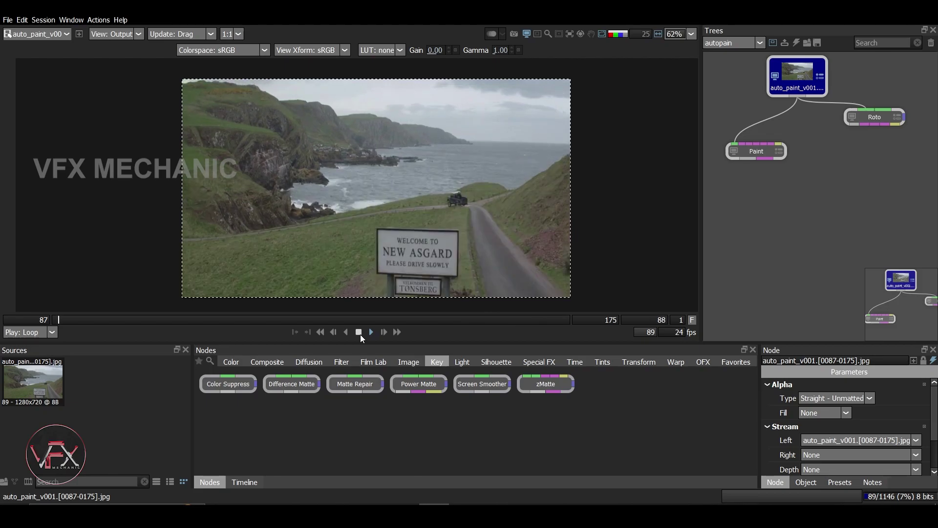
{"action": "left_click", "coordinate": [323, 333]}
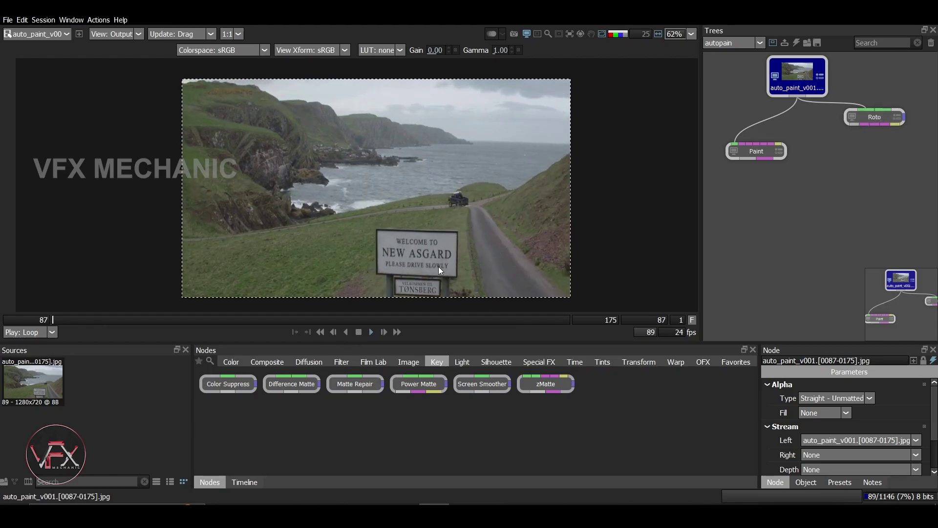
{"action": "scroll", "coordinate": [439, 266], "scroll_direction": "up", "scroll_amount": 2}
{"action": "scroll", "coordinate": [449, 213], "scroll_direction": "up", "scroll_amount": 2}
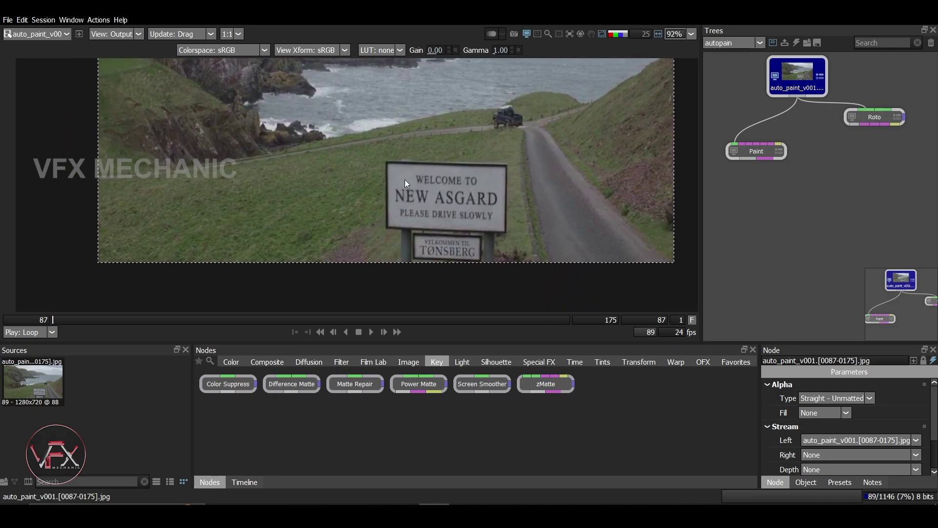
Add a layer on the Roto node and draw a closed Bezier around the upper sign's corners
{"action": "left_click", "coordinate": [882, 122]}
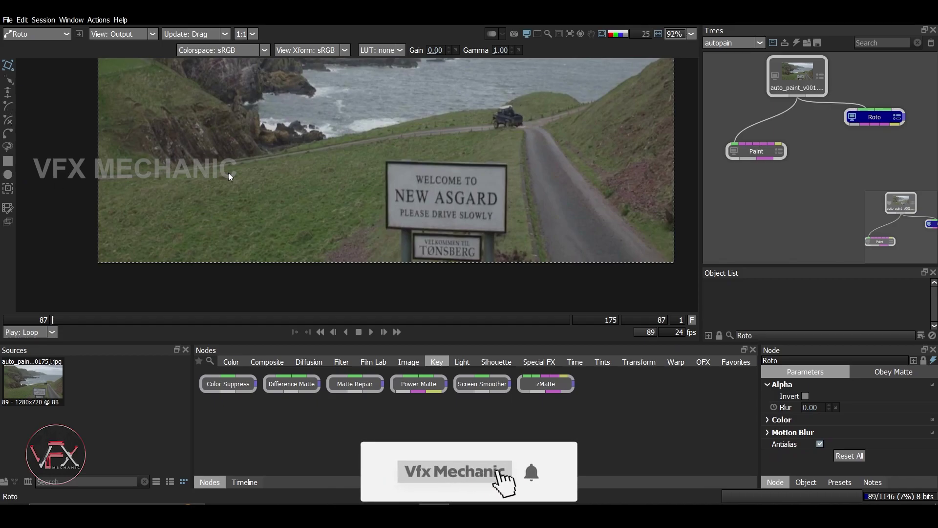
{"action": "scroll", "coordinate": [416, 175], "scroll_direction": "up", "scroll_amount": 2}
{"action": "mouse_move", "coordinate": [421, 184]}
{"action": "left_mouse_down"}
{"action": "mouse_move", "coordinate": [342, 185]}
{"action": "mouse_move", "coordinate": [386, 172]}
{"action": "left_mouse_up"}
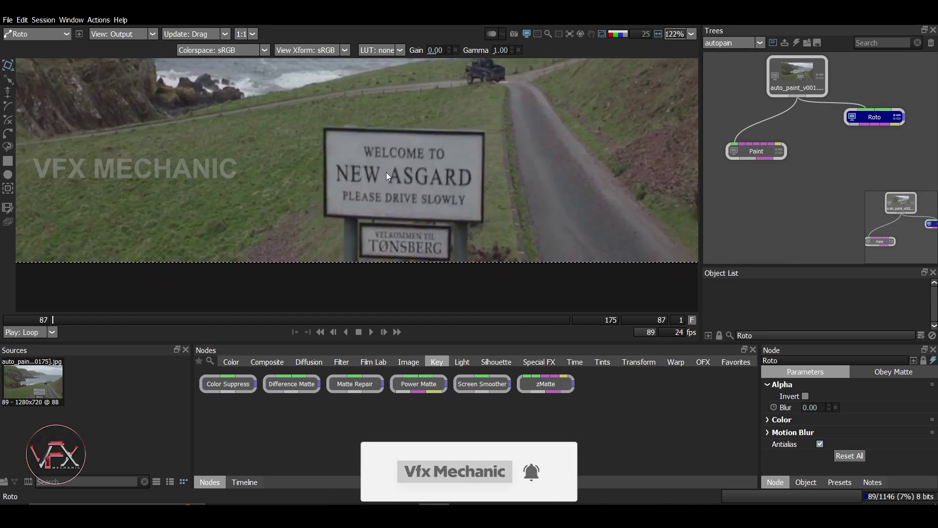
{"action": "left_click", "coordinate": [922, 335]}
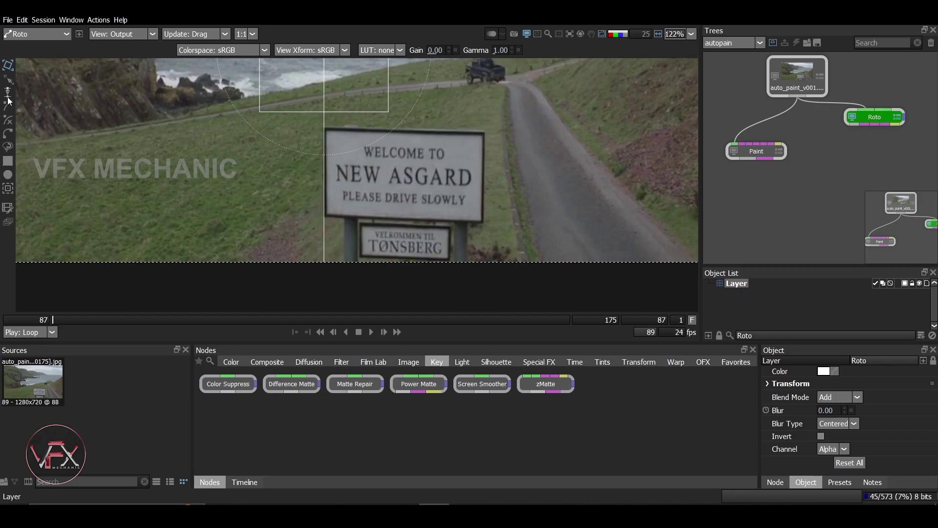
{"action": "left_click", "coordinate": [9, 132]}
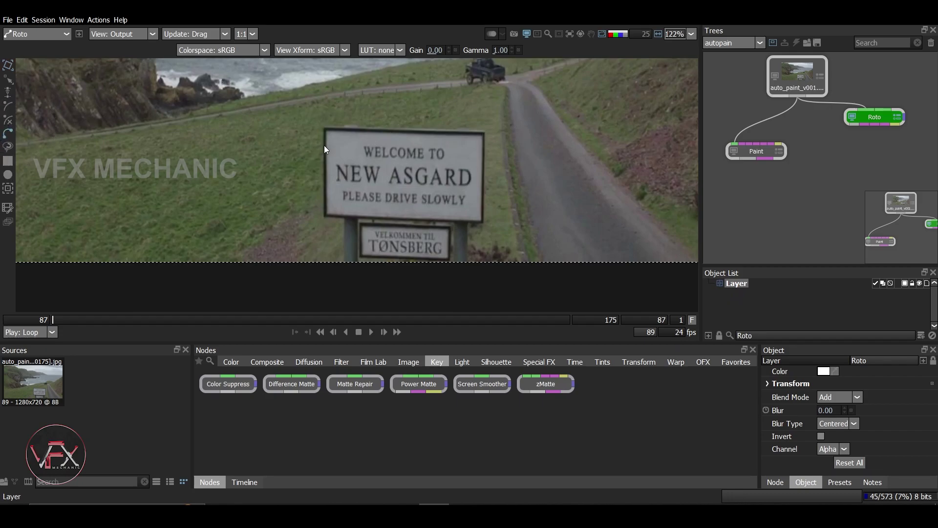
{"action": "scroll", "coordinate": [324, 146], "scroll_direction": "up", "scroll_amount": 3}
{"action": "left_click", "coordinate": [321, 125]}
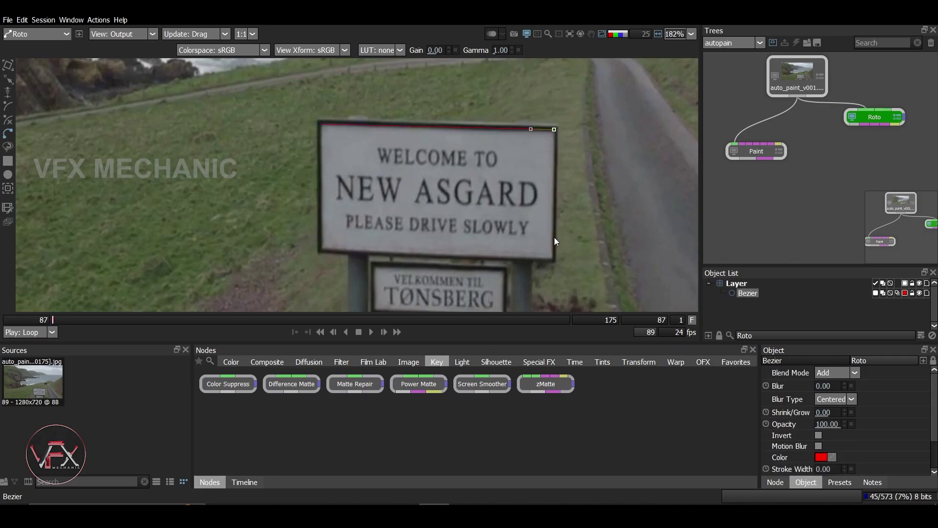
{"action": "left_click", "coordinate": [551, 258]}
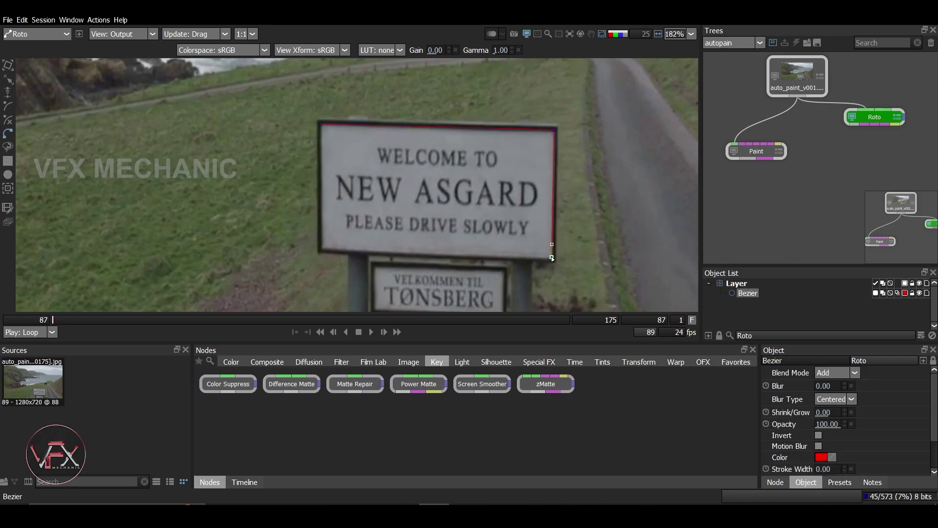
{"action": "left_click", "coordinate": [323, 248]}
{"action": "left_click", "coordinate": [323, 126]}
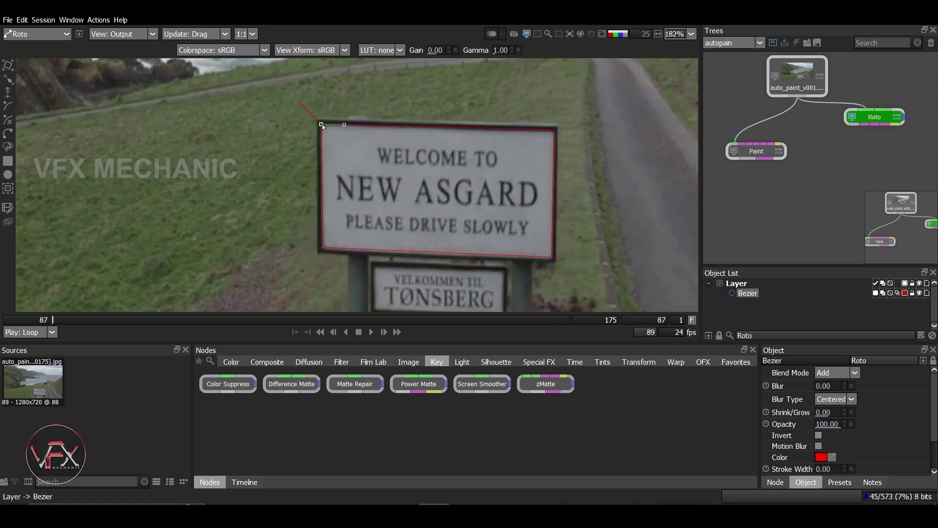
Refine the Bezier's top-right and bottom-left corner points onto the sign edges
{"action": "scroll", "coordinate": [359, 156], "scroll_direction": "down", "scroll_amount": 2}
{"action": "scroll", "coordinate": [473, 148], "scroll_direction": "up", "scroll_amount": 3}
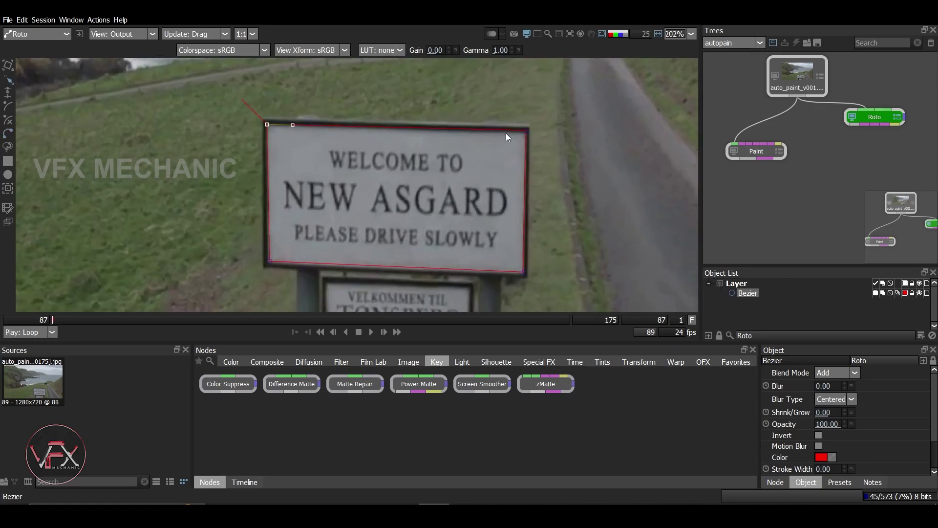
{"action": "left_click", "coordinate": [526, 130]}
{"action": "left_click_drag", "start_coordinate": [526, 130], "coordinate": [529, 131]}
{"action": "left_click_drag", "start_coordinate": [271, 261], "coordinate": [268, 262]}
{"action": "left_click", "coordinate": [523, 272]}
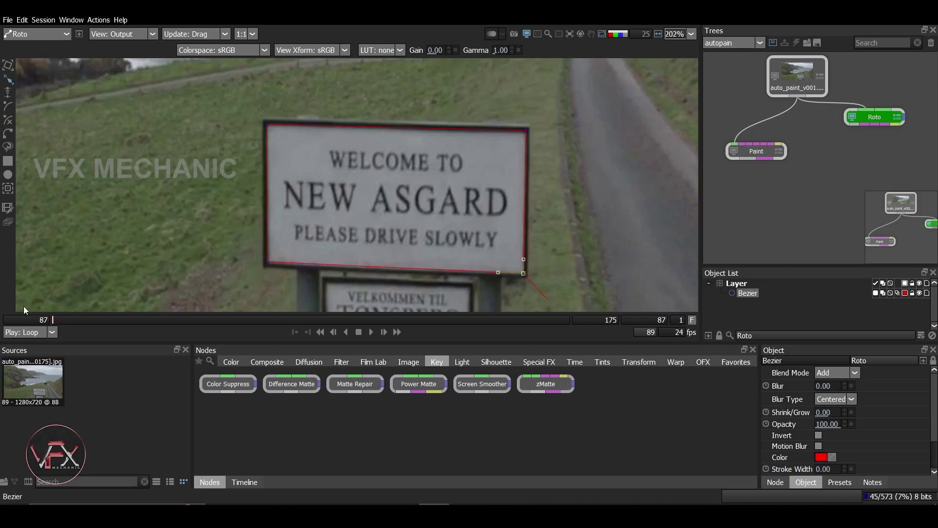
Mocha-track the sign shape forward to frame 175, then return to frame 87
{"action": "left_click", "coordinate": [7, 189]}
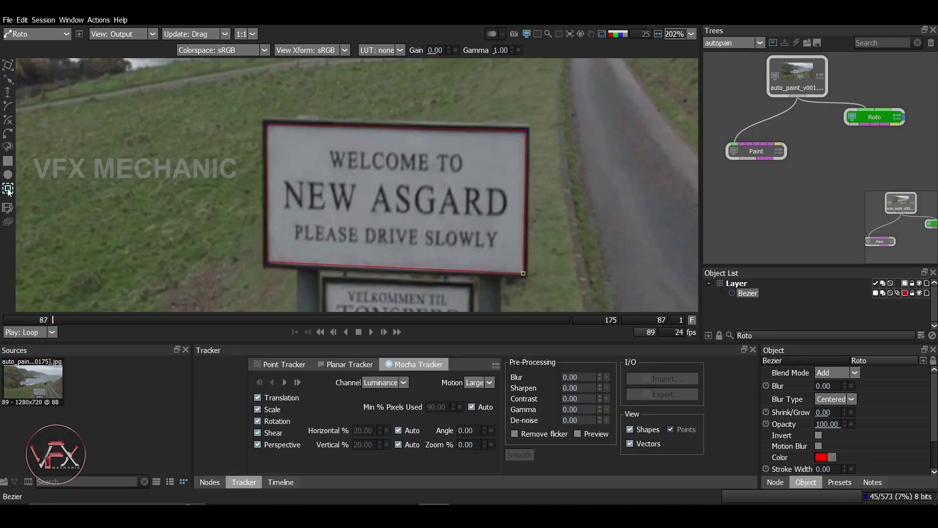
{"action": "scroll", "coordinate": [246, 195], "scroll_direction": "down", "scroll_amount": 2}
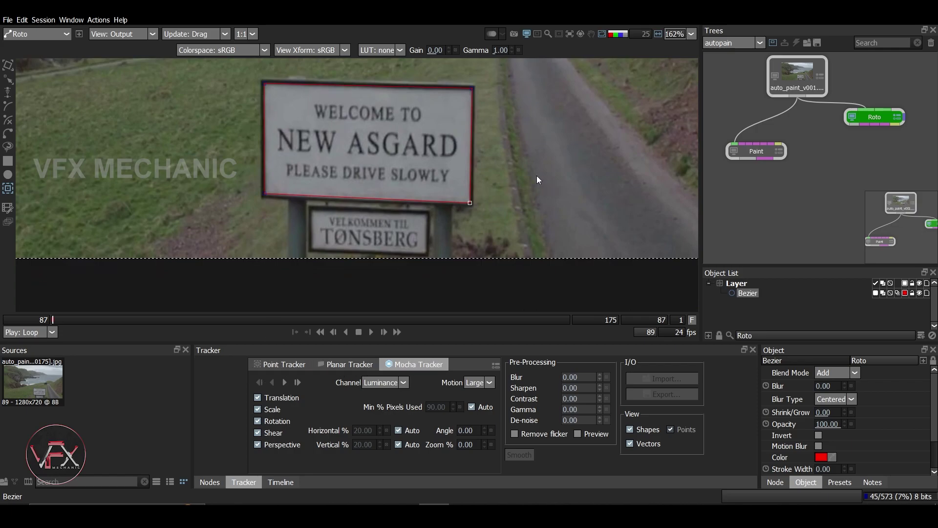
{"action": "scroll", "coordinate": [538, 176], "scroll_direction": "down", "scroll_amount": 2}
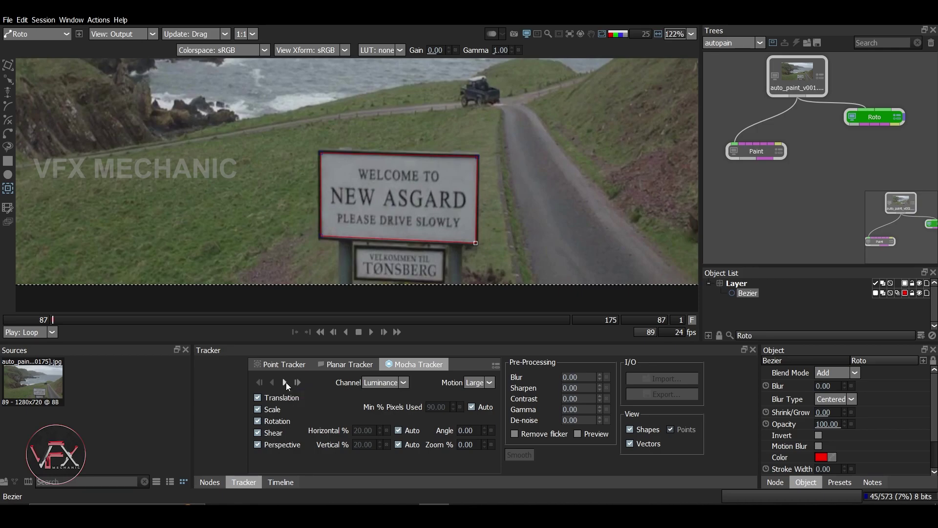
{"action": "left_click", "coordinate": [286, 382]}
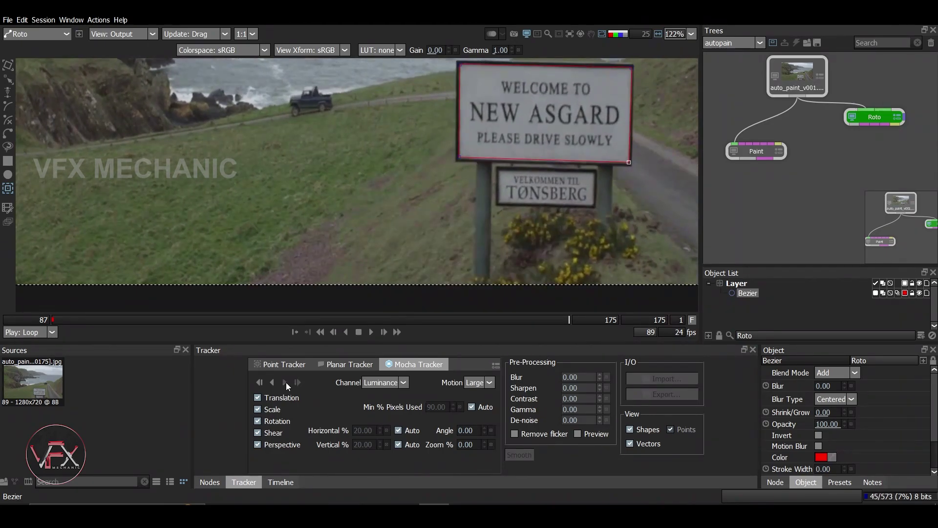
{"action": "scroll", "coordinate": [358, 139], "scroll_direction": "down", "scroll_amount": 3}
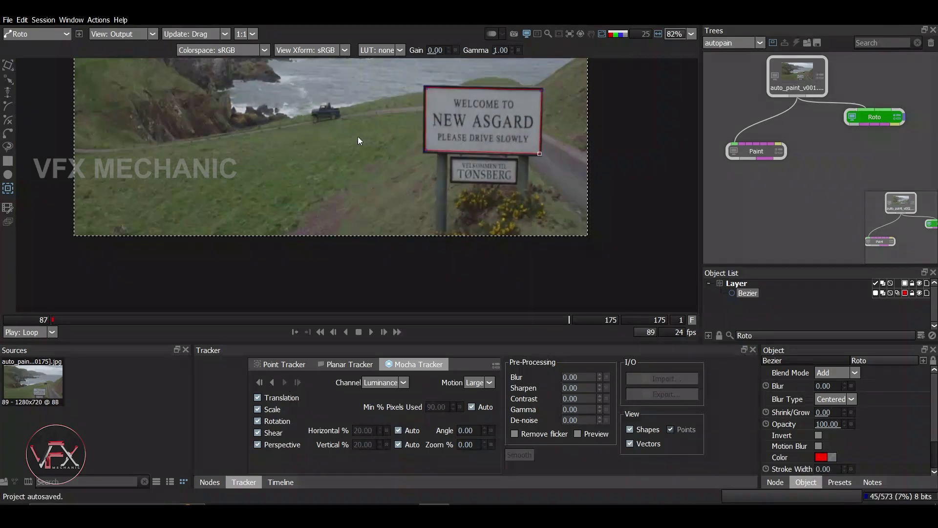
{"action": "scroll", "coordinate": [422, 182], "scroll_direction": "up", "scroll_amount": 2}
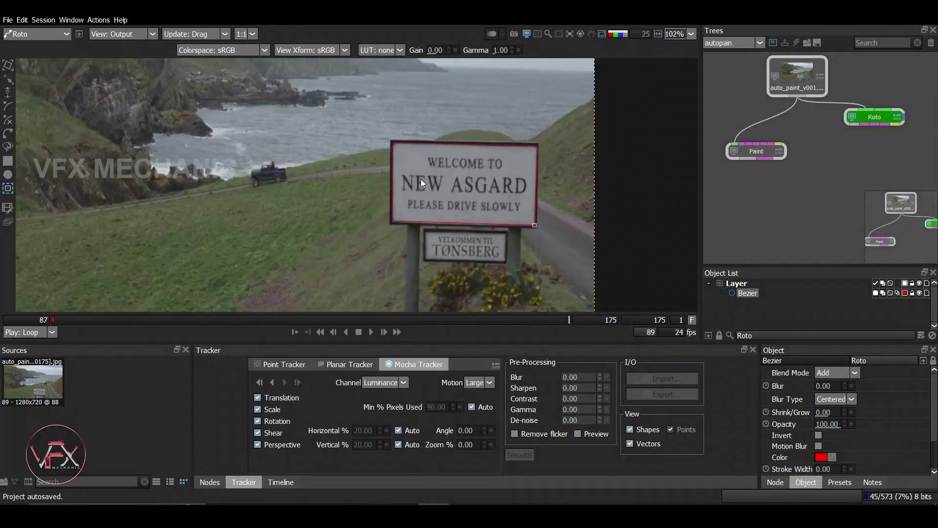
{"action": "left_click", "coordinate": [323, 335]}
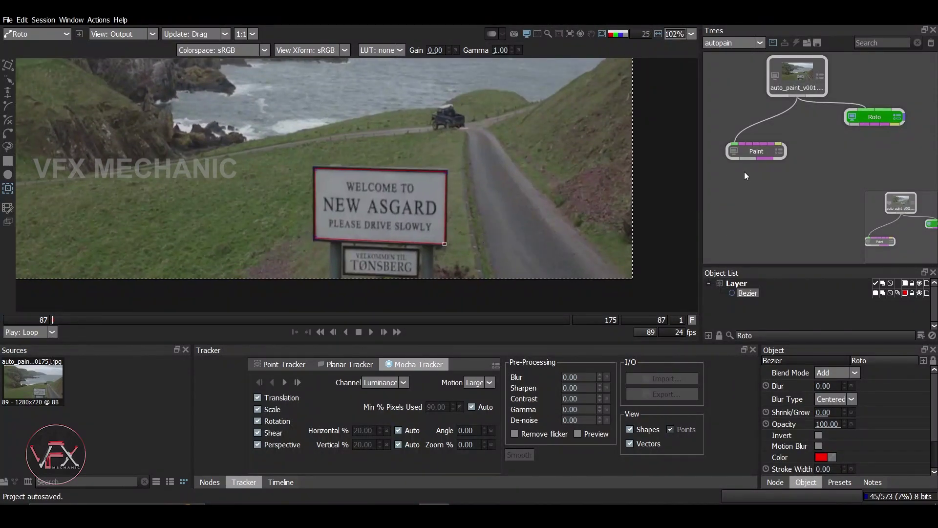
{"action": "left_click_drag", "start_coordinate": [356, 204], "coordinate": [368, 189]}
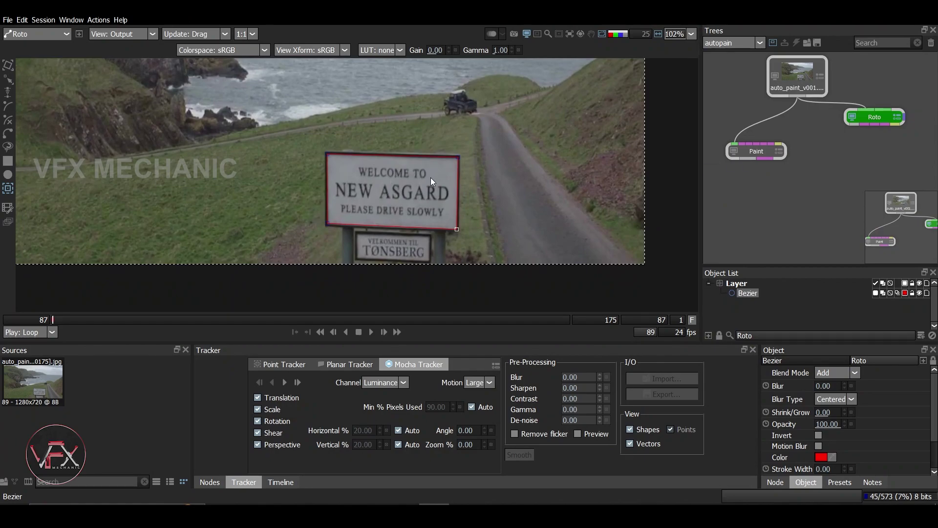
Set the Paint node's Clone brush to include alpha and sample from Output
{"action": "left_click", "coordinate": [754, 149]}
{"action": "left_click_drag", "start_coordinate": [430, 194], "coordinate": [430, 174]}
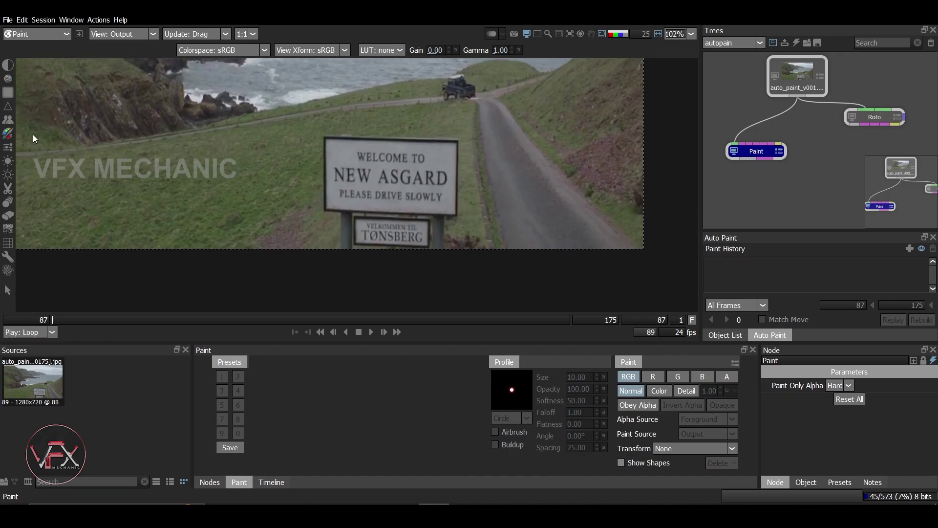
{"action": "left_click", "coordinate": [7, 119]}
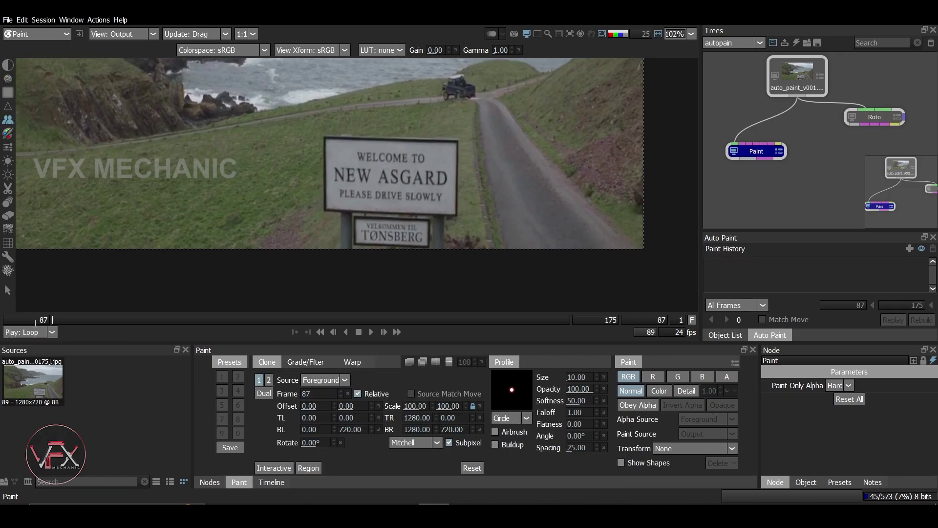
{"action": "left_click", "coordinate": [727, 377]}
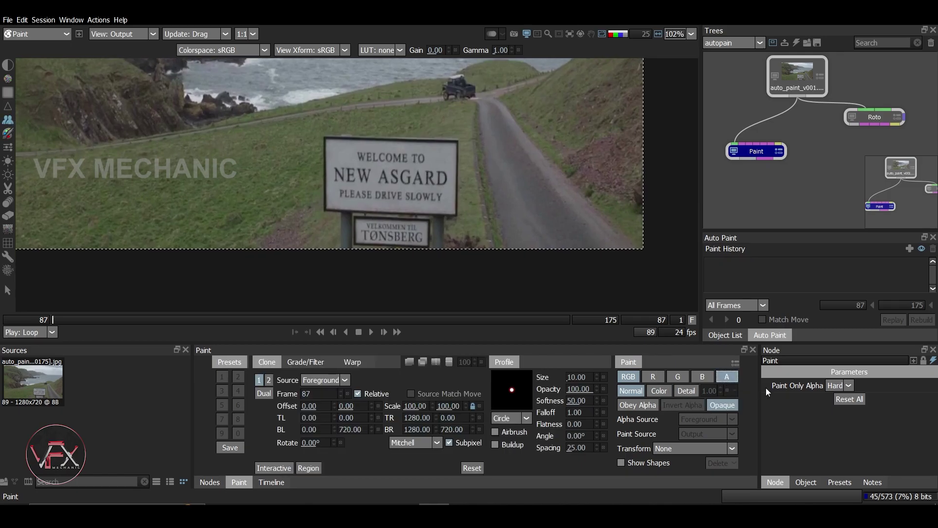
{"action": "left_click", "coordinate": [321, 381]}
{"action": "left_click", "coordinate": [325, 400]}
Set the clone source offset just left of the sign lettering
{"action": "scroll", "coordinate": [325, 199], "scroll_direction": "up", "scroll_amount": 5}
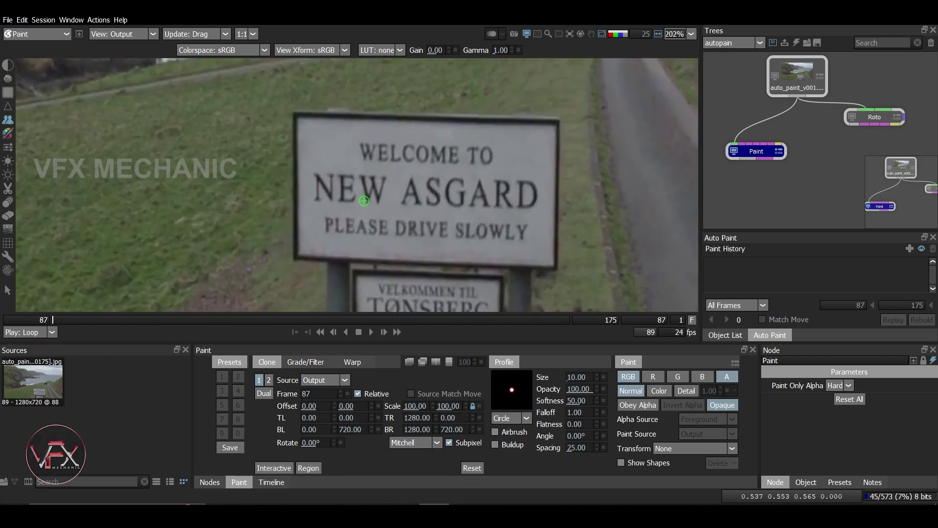
{"action": "left_click_drag", "start_coordinate": [388, 184], "coordinate": [371, 168]}
{"action": "left_click_drag", "start_coordinate": [369, 166], "coordinate": [363, 156]}
Raise brush softness to 100, shift the clone source, and clone out the W of WELCOME
{"action": "left_click_drag", "start_coordinate": [582, 401], "coordinate": [612, 403]}
{"action": "scroll", "coordinate": [404, 195], "scroll_direction": "up", "scroll_amount": 1}
{"action": "scroll", "coordinate": [401, 191], "scroll_direction": "up", "scroll_amount": 1}
{"action": "scroll", "coordinate": [399, 189], "scroll_direction": "up", "scroll_amount": 1}
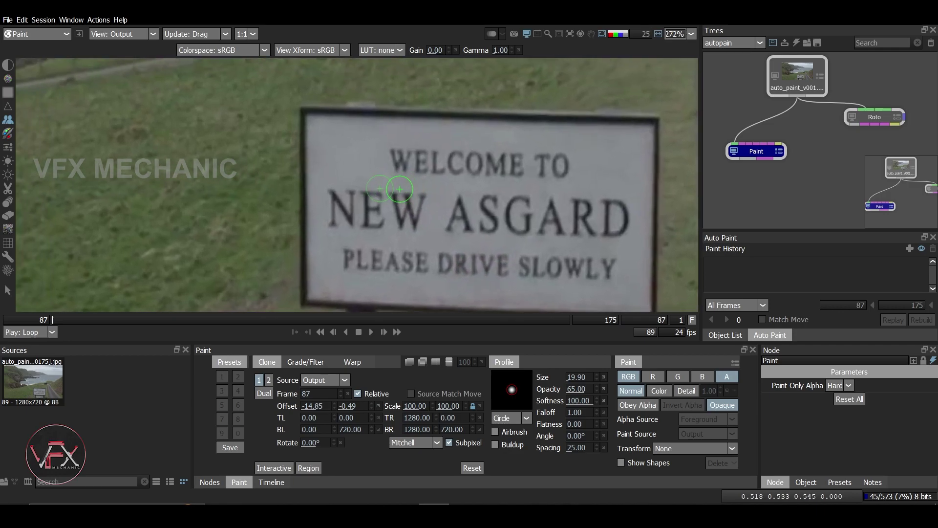
{"action": "left_click_drag", "start_coordinate": [386, 164], "coordinate": [399, 161]}
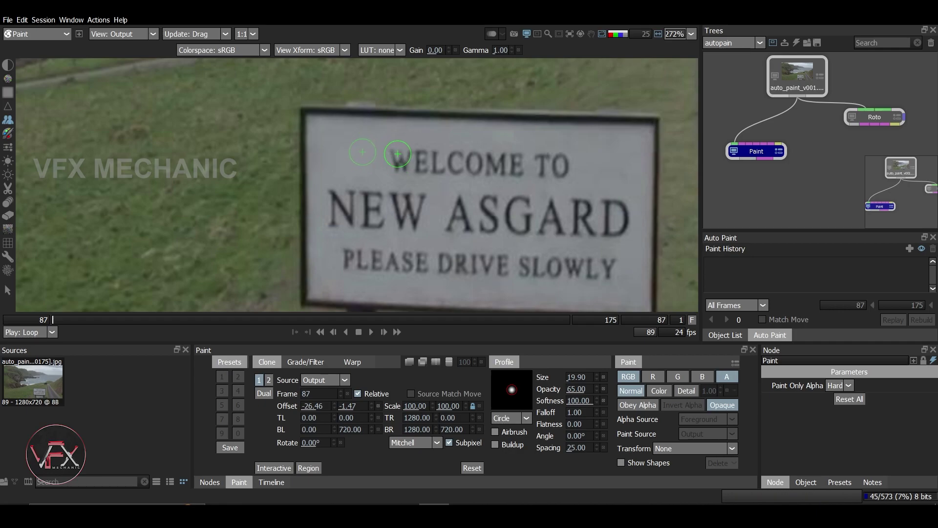
{"action": "left_click_drag", "start_coordinate": [399, 161], "coordinate": [372, 143]}
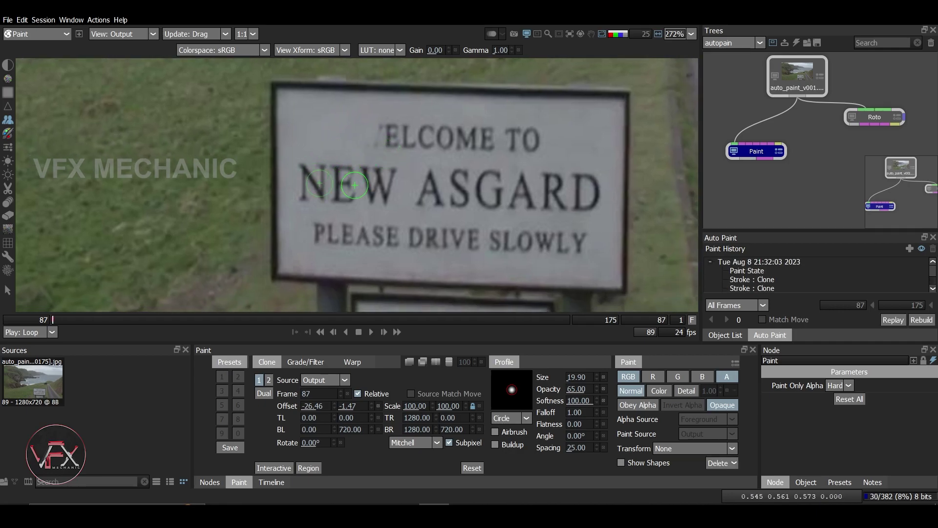
Clone out the rest of WELCOME, the NEW ASGARD lettering and the remaining letters
{"action": "left_click_drag", "start_coordinate": [355, 189], "coordinate": [344, 178]}
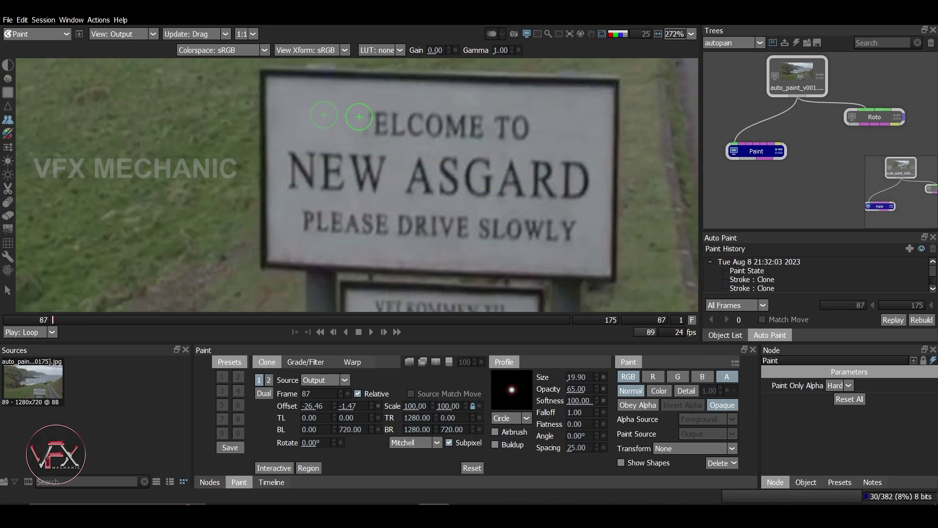
{"action": "mouse_move", "coordinate": [359, 117]}
{"action": "left_mouse_down"}
{"action": "mouse_move", "coordinate": [522, 116]}
{"action": "mouse_move", "coordinate": [451, 129]}
{"action": "left_mouse_up"}
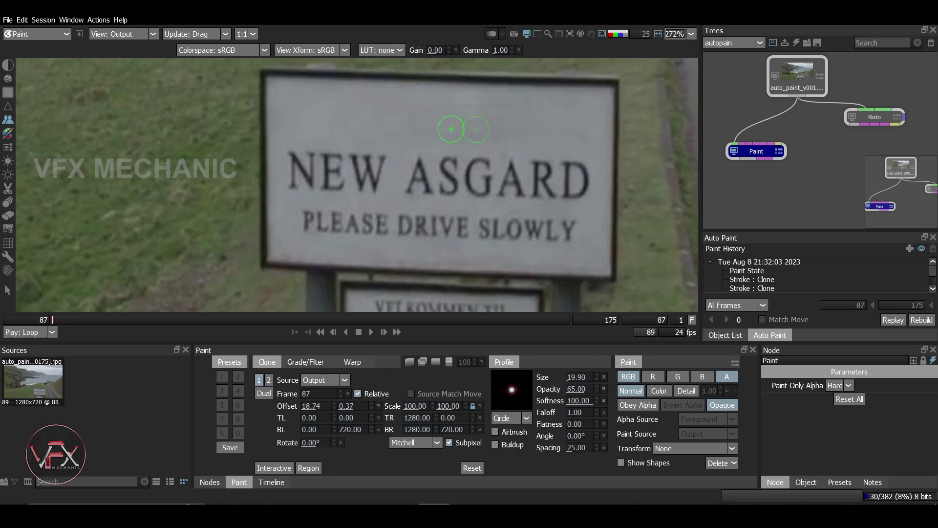
{"action": "mouse_move", "coordinate": [355, 158]}
{"action": "left_mouse_down"}
{"action": "mouse_move", "coordinate": [324, 156]}
{"action": "mouse_move", "coordinate": [391, 196]}
{"action": "mouse_move", "coordinate": [477, 165]}
{"action": "mouse_move", "coordinate": [443, 191]}
{"action": "mouse_move", "coordinate": [585, 215]}
{"action": "mouse_move", "coordinate": [575, 166]}
{"action": "left_mouse_up"}
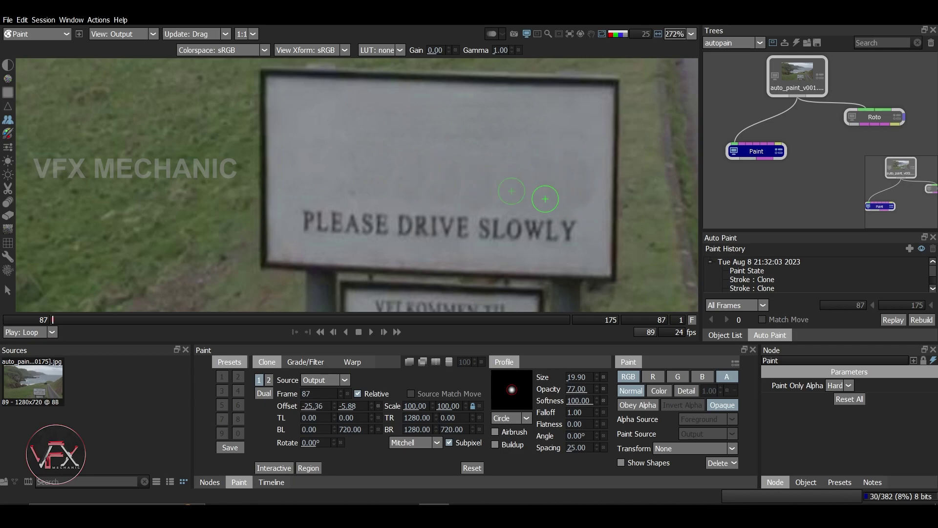
{"action": "mouse_move", "coordinate": [470, 172]}
{"action": "left_mouse_down"}
{"action": "mouse_move", "coordinate": [470, 216]}
{"action": "mouse_move", "coordinate": [330, 226]}
{"action": "mouse_move", "coordinate": [572, 238]}
{"action": "left_mouse_up"}
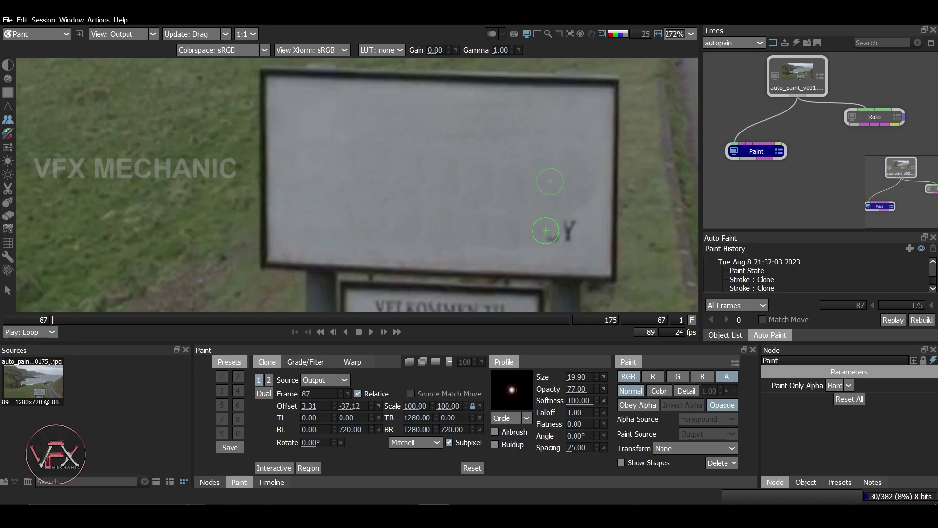
{"action": "scroll", "coordinate": [462, 198], "scroll_direction": "down", "scroll_amount": 5}
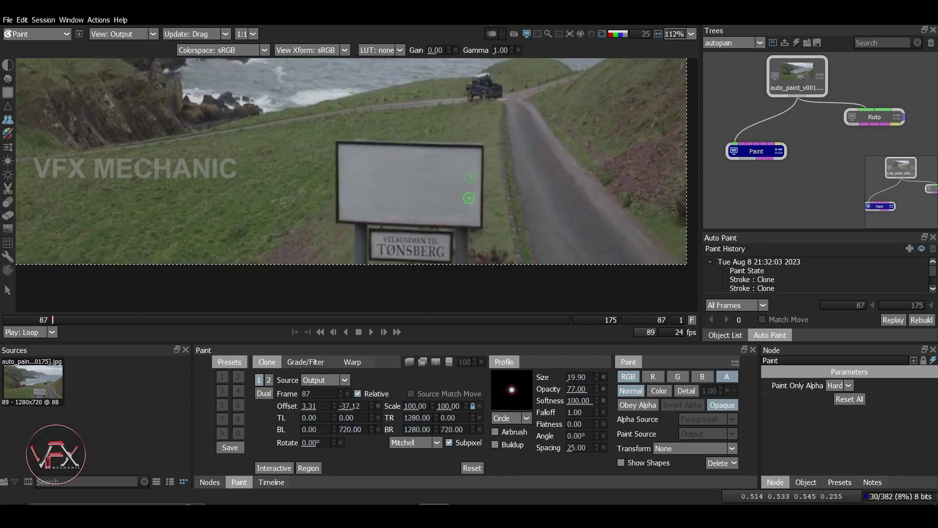
{"action": "scroll", "coordinate": [469, 198], "scroll_direction": "up", "scroll_amount": 3}
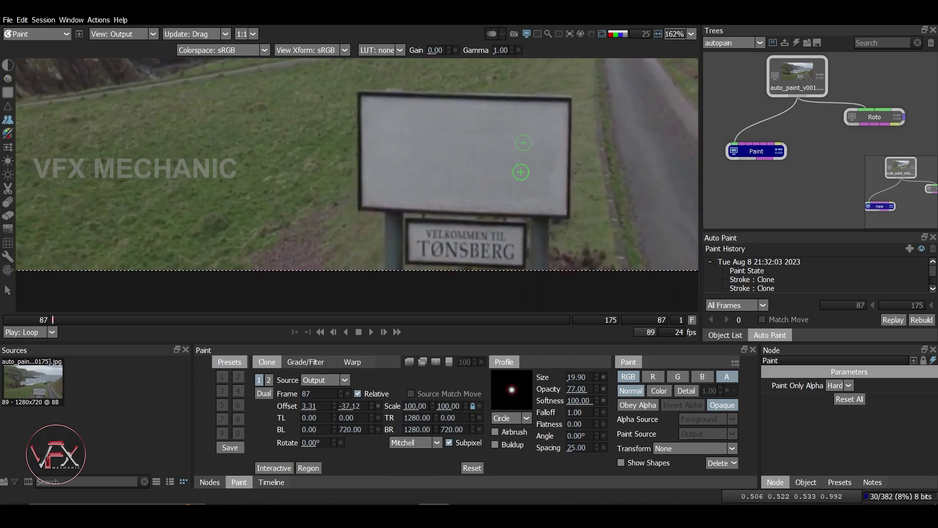
{"action": "left_click_drag", "start_coordinate": [521, 172], "coordinate": [492, 213]}
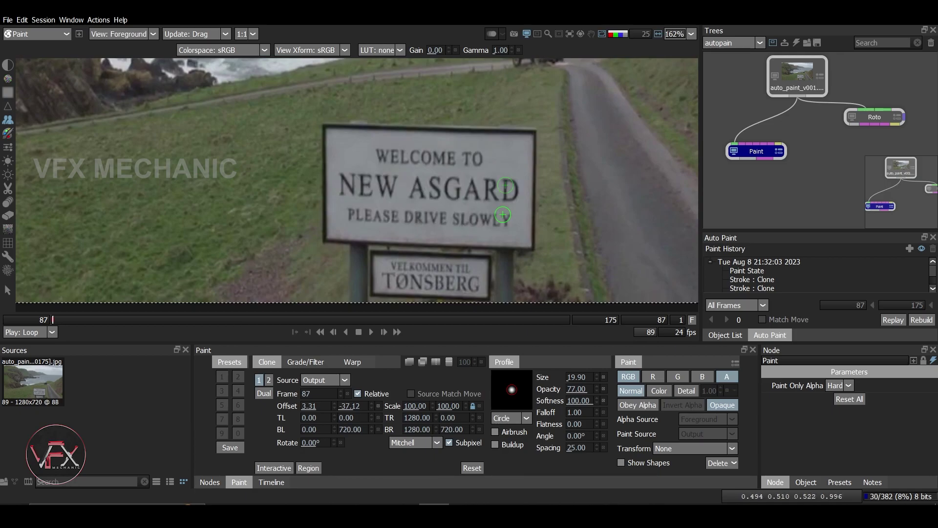
{"action": "left_click_drag", "start_coordinate": [240, 232], "coordinate": [229, 257]}
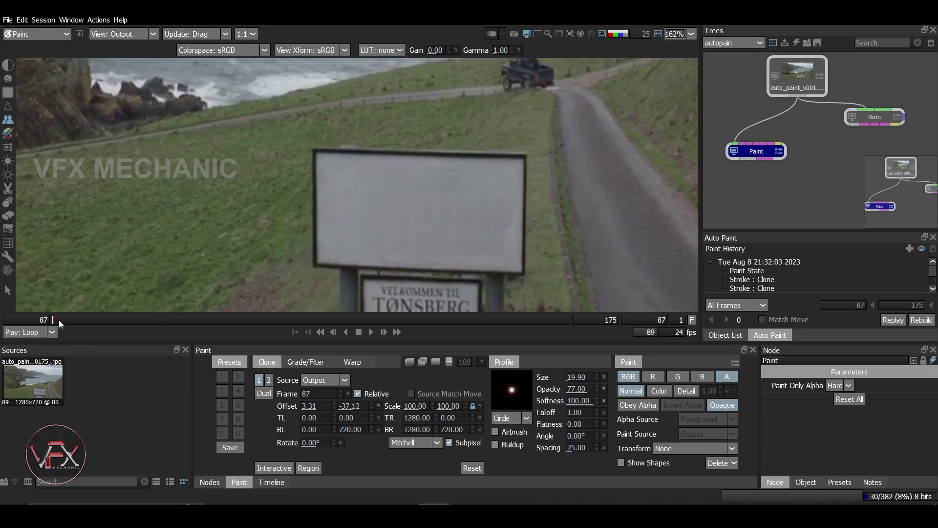
{"action": "left_click_drag", "start_coordinate": [66, 318], "coordinate": [81, 315]}
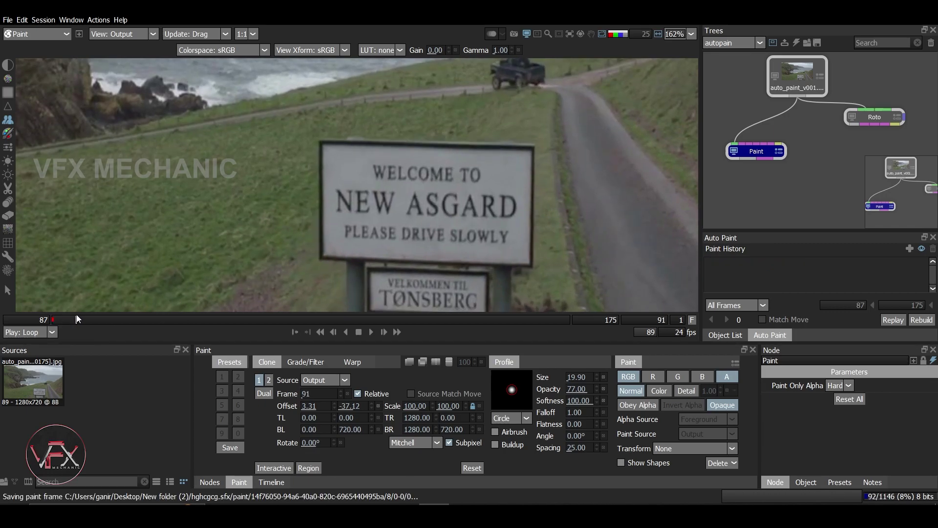
{"action": "left_click_drag", "start_coordinate": [87, 322], "coordinate": [55, 327]}
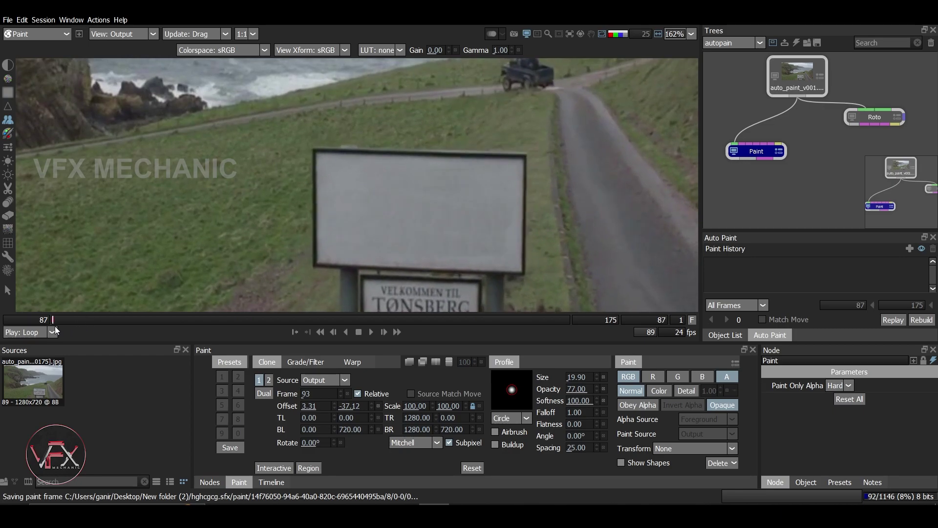
{"action": "scroll", "coordinate": [344, 236], "scroll_direction": "down", "scroll_amount": 4}
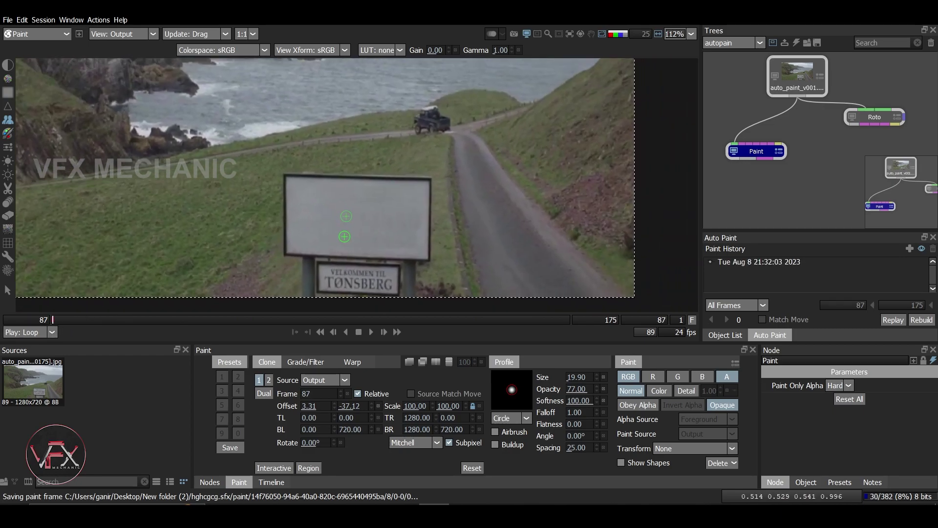
{"action": "scroll", "coordinate": [333, 236], "scroll_direction": "up", "scroll_amount": 3}
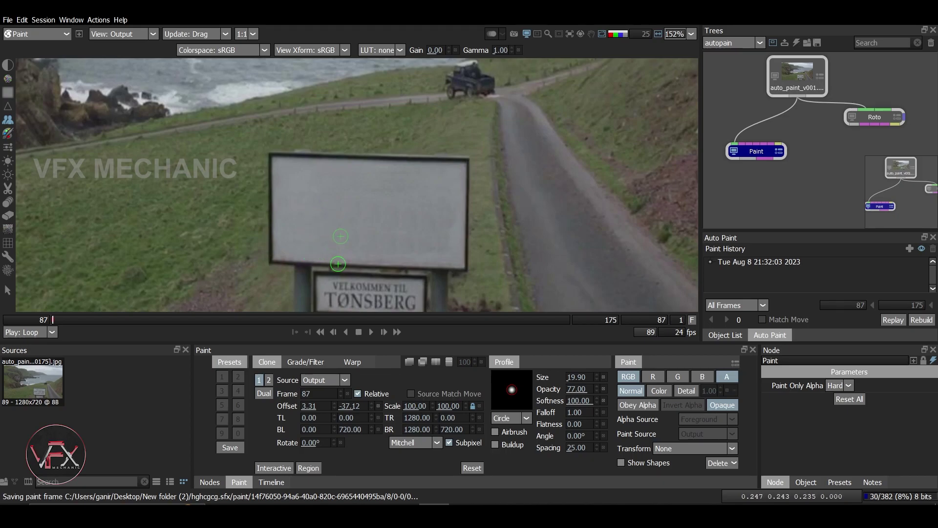
{"action": "left_click_drag", "start_coordinate": [339, 244], "coordinate": [348, 225]}
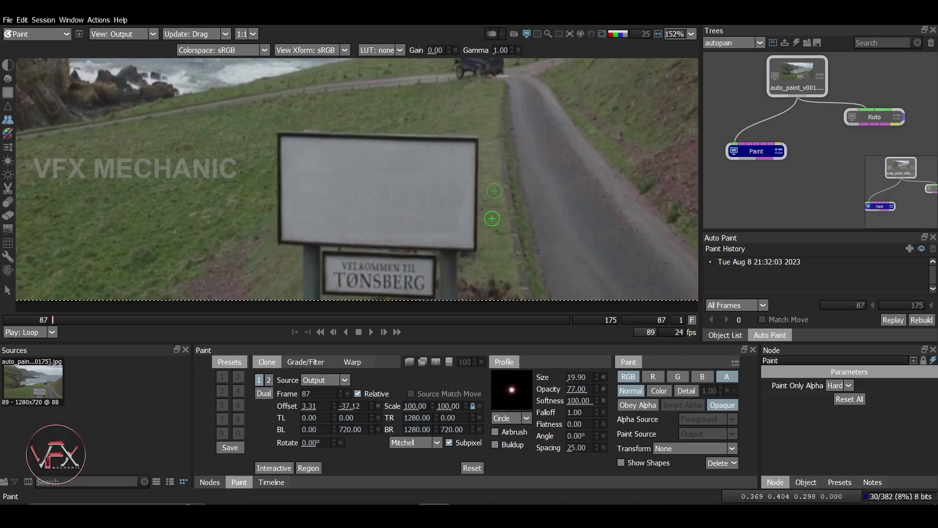
Inspect the roto layer, then return to the Paint node and add paint Layer 1
{"action": "left_click", "coordinate": [876, 117]}
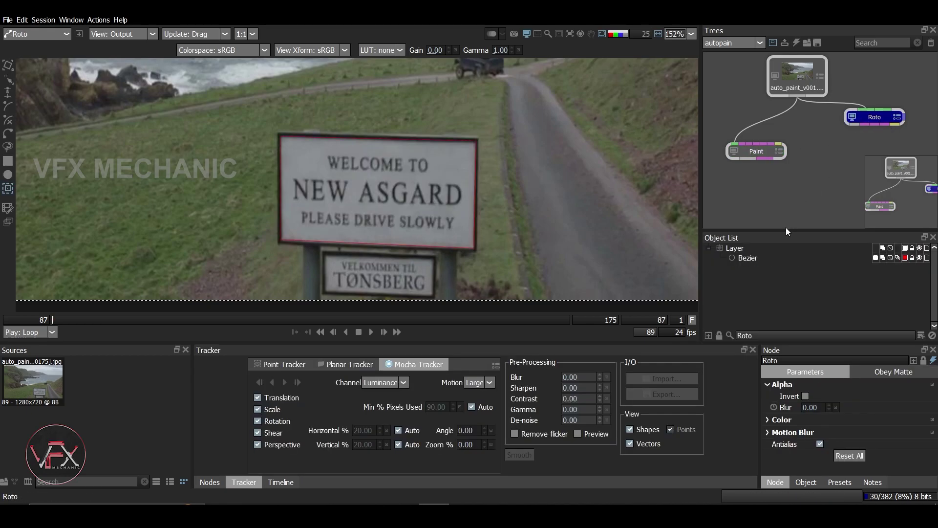
{"action": "left_click", "coordinate": [737, 249]}
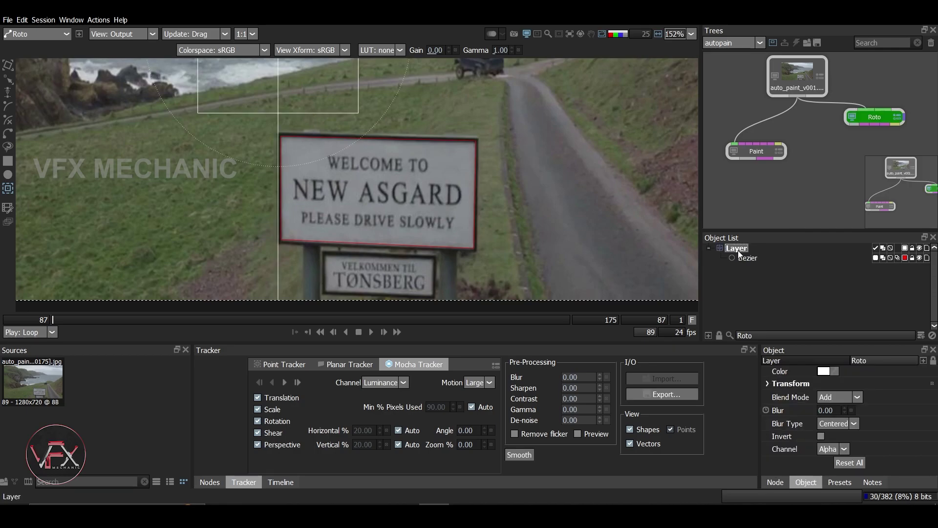
{"action": "left_click", "coordinate": [709, 248]}
{"action": "left_click", "coordinate": [761, 152]}
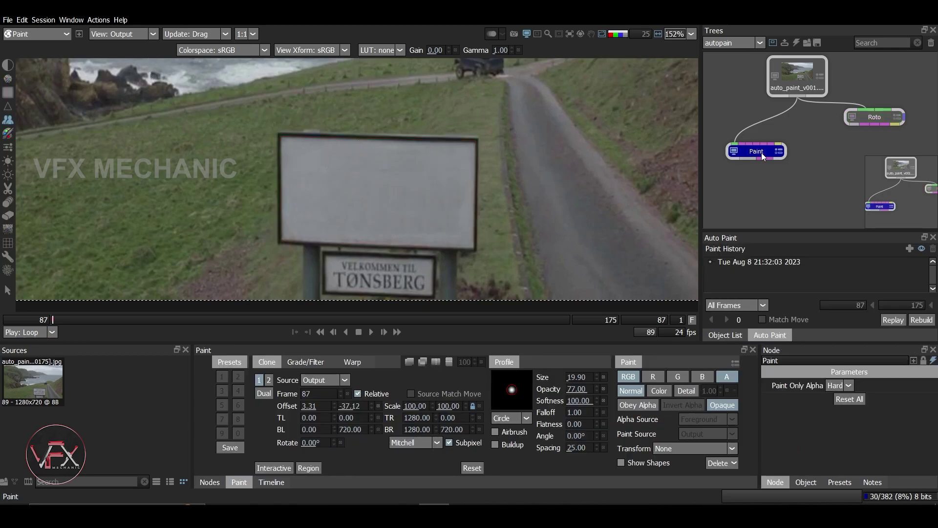
{"action": "left_click", "coordinate": [726, 336]}
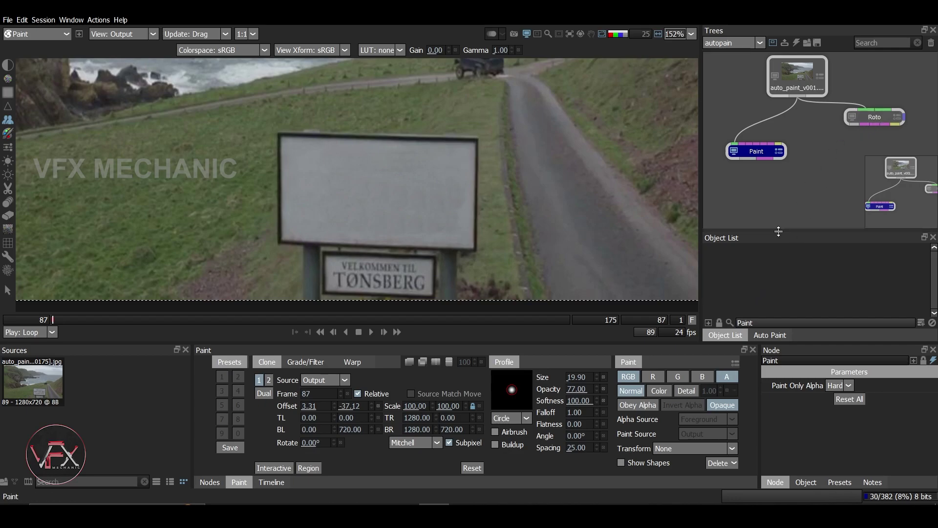
{"action": "key", "text": "ctrl+l"}
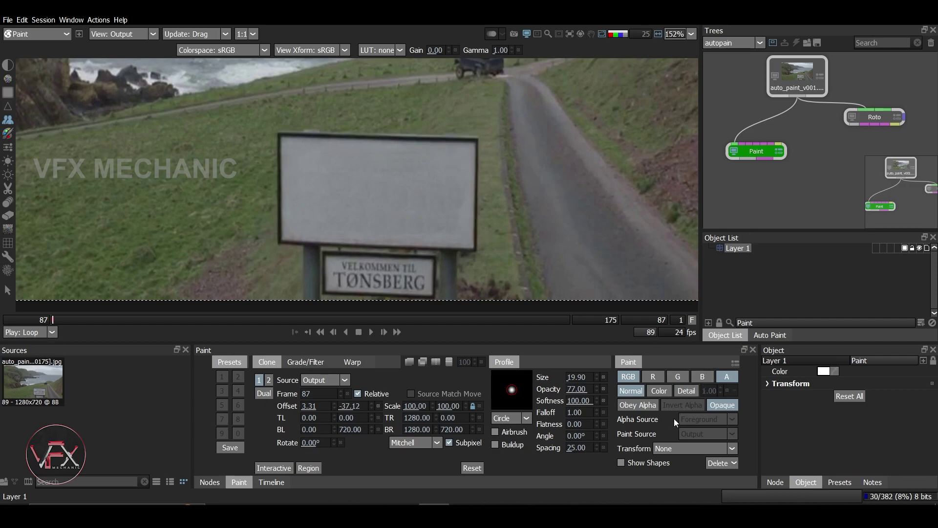
Set Paint Transform to Layer 1, enable Source Match Move, and select the Paint History entry
{"action": "left_click", "coordinate": [682, 448]}
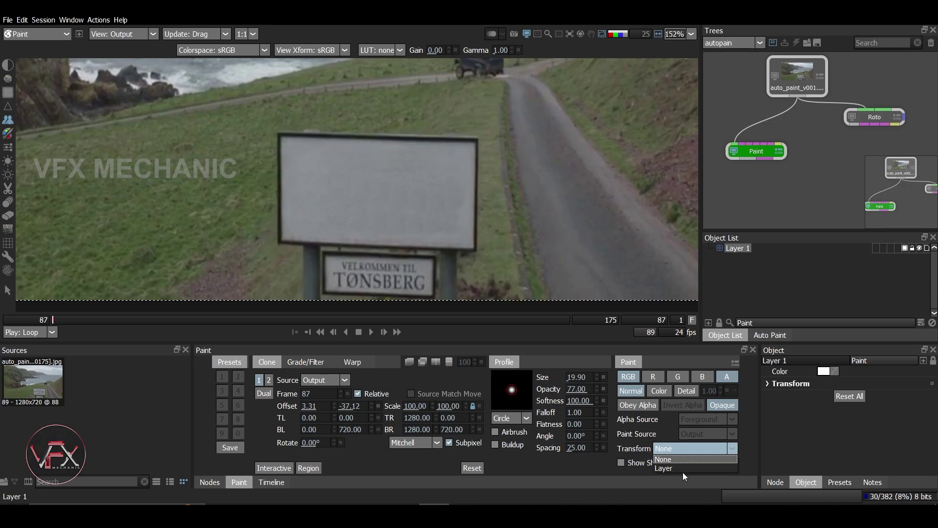
{"action": "left_click", "coordinate": [675, 468]}
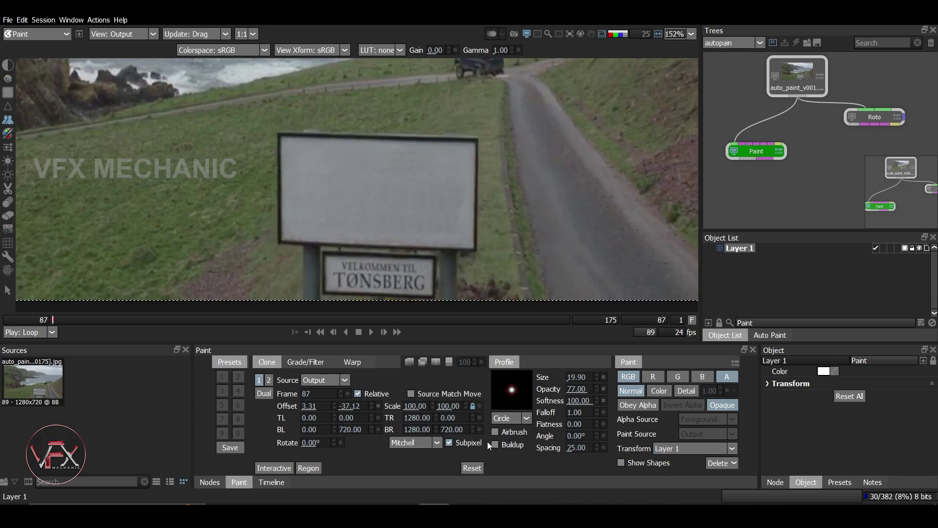
{"action": "left_click", "coordinate": [409, 396]}
{"action": "left_click", "coordinate": [773, 335]}
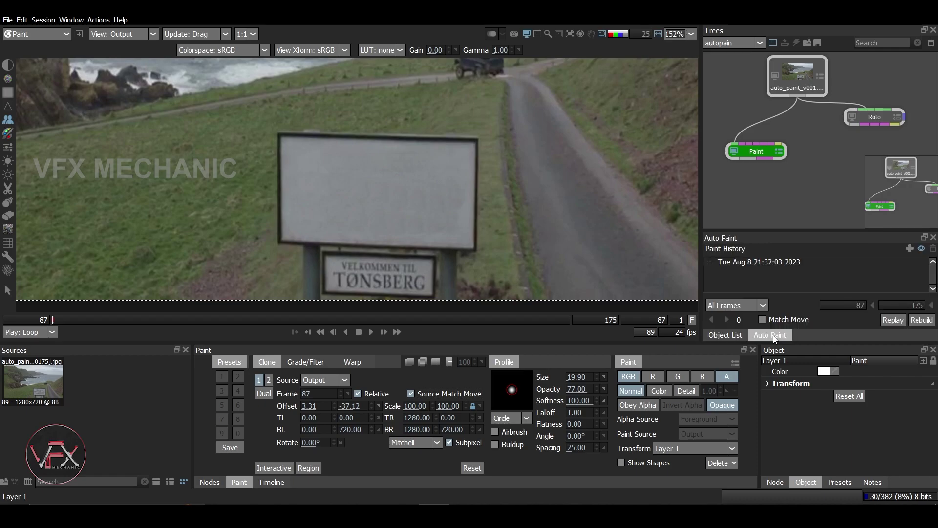
{"action": "left_click", "coordinate": [733, 262]}
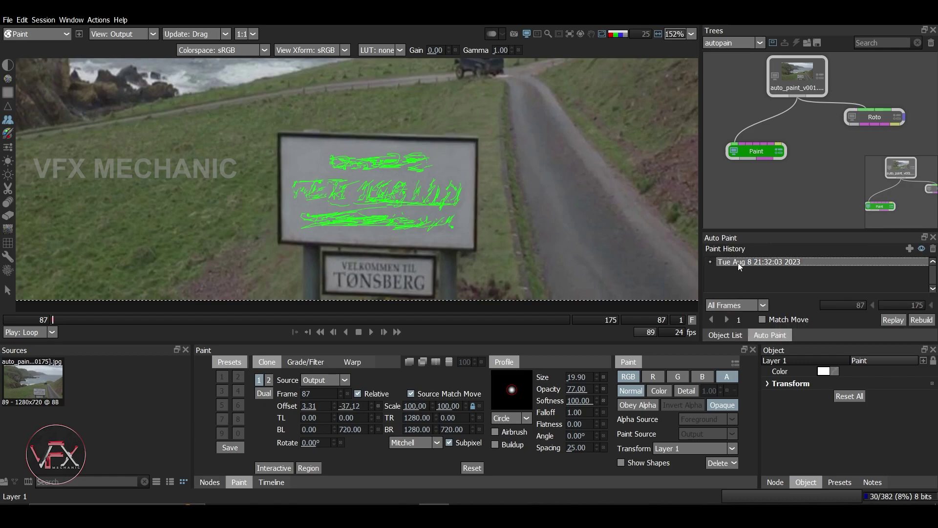
Enable Match Move and replay the recorded clone strokes across all frames through 175
{"action": "left_click", "coordinate": [765, 322]}
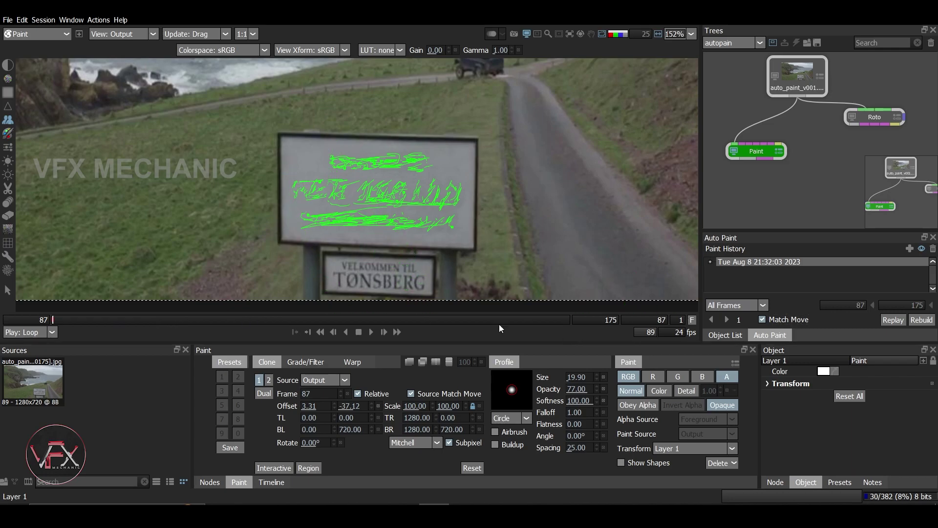
{"action": "scroll", "coordinate": [442, 233], "scroll_direction": "down", "scroll_amount": 2}
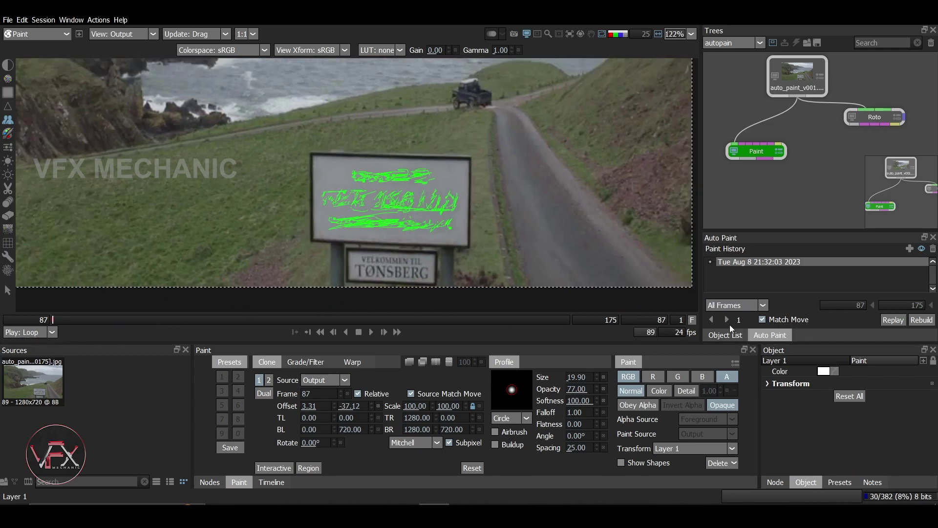
{"action": "left_click", "coordinate": [727, 321]}
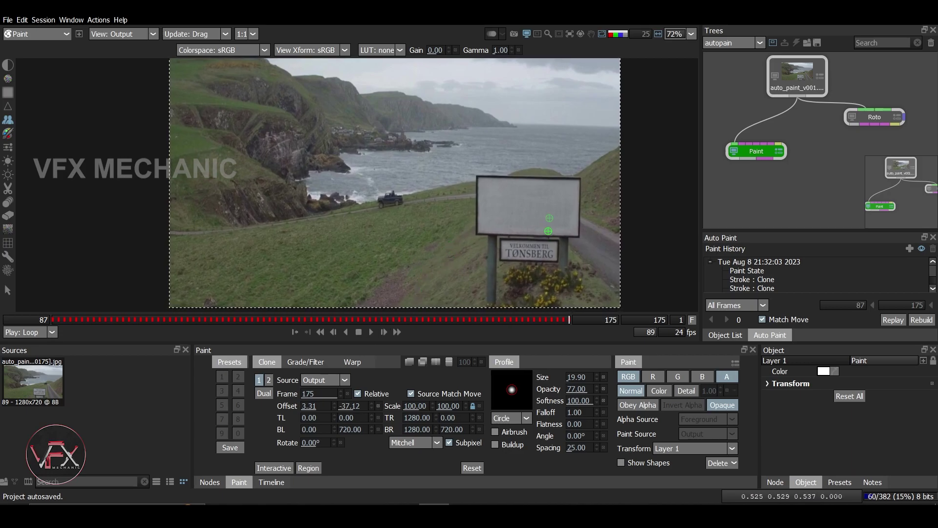
Play back to confirm the blank sign, stop at frame 90, and move the Paint node higher
{"action": "left_click", "coordinate": [373, 333]}
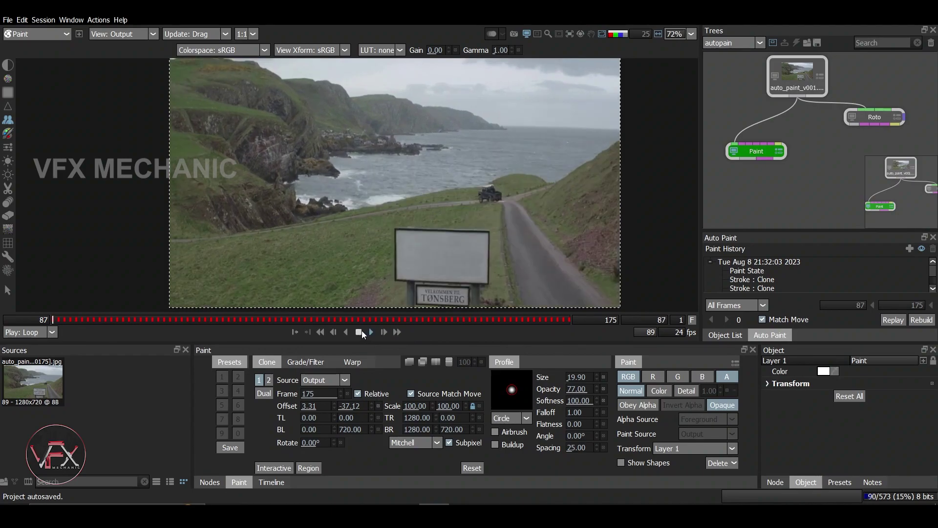
{"action": "left_click", "coordinate": [360, 332]}
{"action": "left_click", "coordinate": [333, 331]}
{"action": "scroll", "coordinate": [461, 248], "scroll_direction": "up", "scroll_amount": 5}
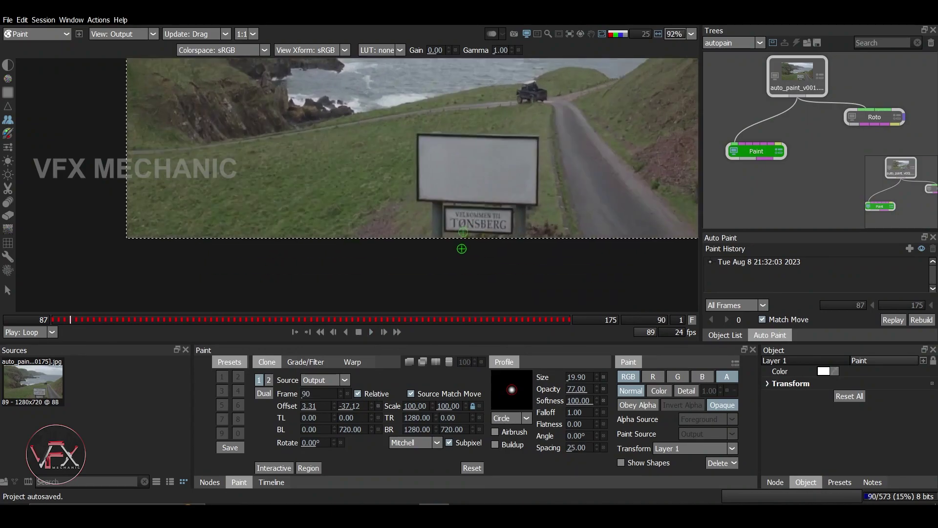
{"action": "left_click_drag", "start_coordinate": [472, 222], "coordinate": [429, 260]}
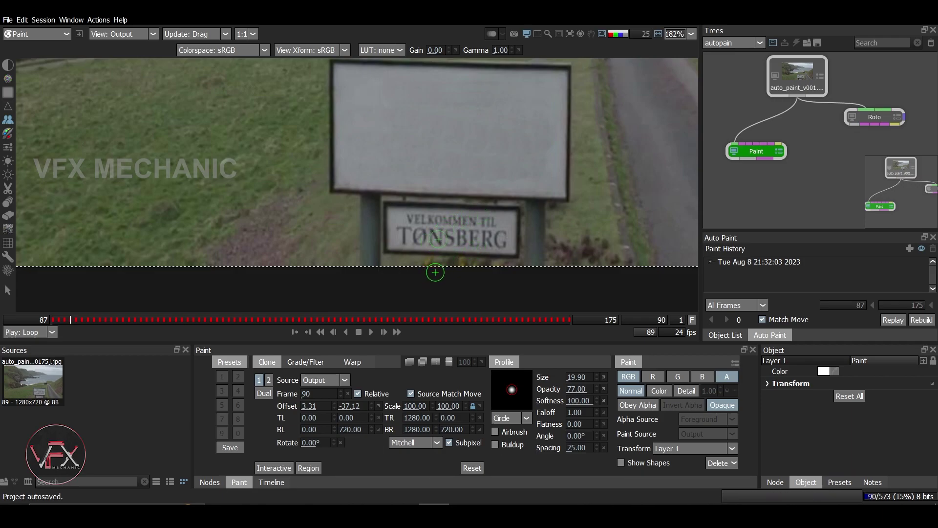
{"action": "left_click_drag", "start_coordinate": [769, 160], "coordinate": [786, 142]}
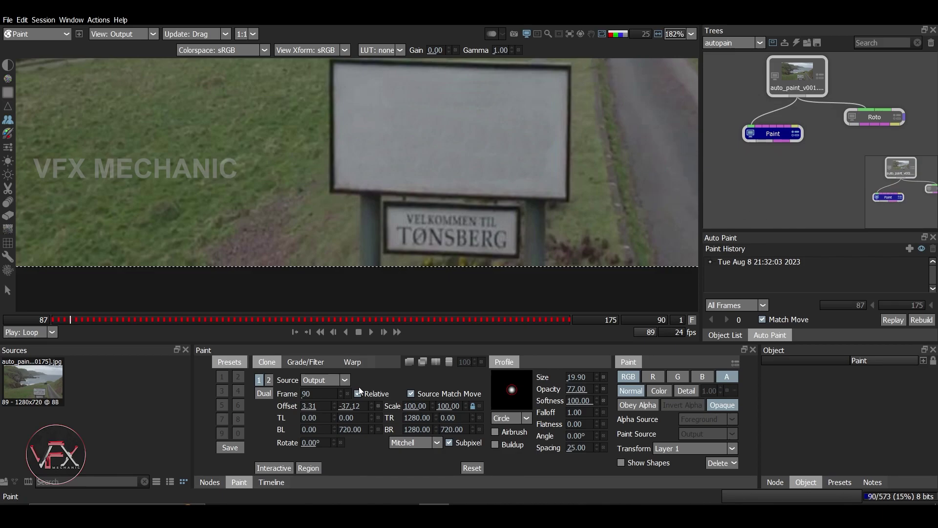
Add a Paint 1 node from Nodes > Silhouette beneath the Paint node
{"action": "left_click", "coordinate": [209, 482]}
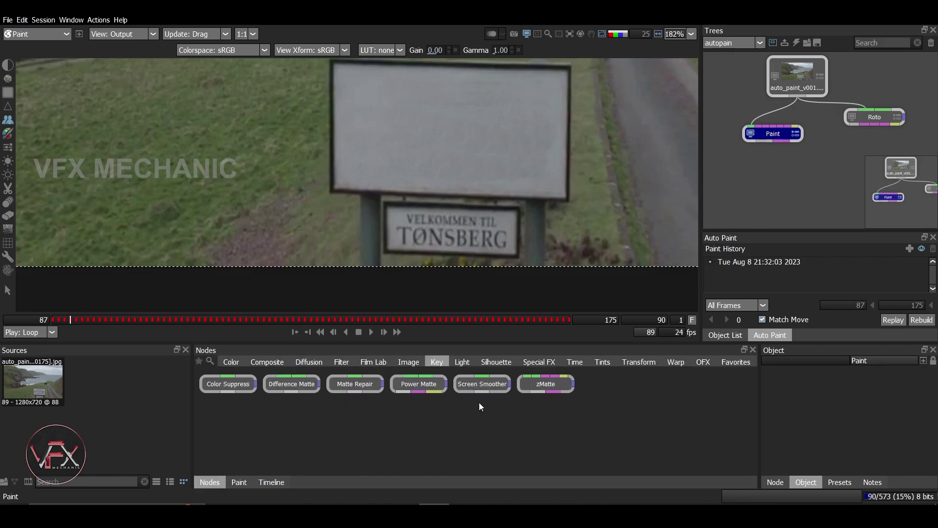
{"action": "left_click", "coordinate": [496, 366]}
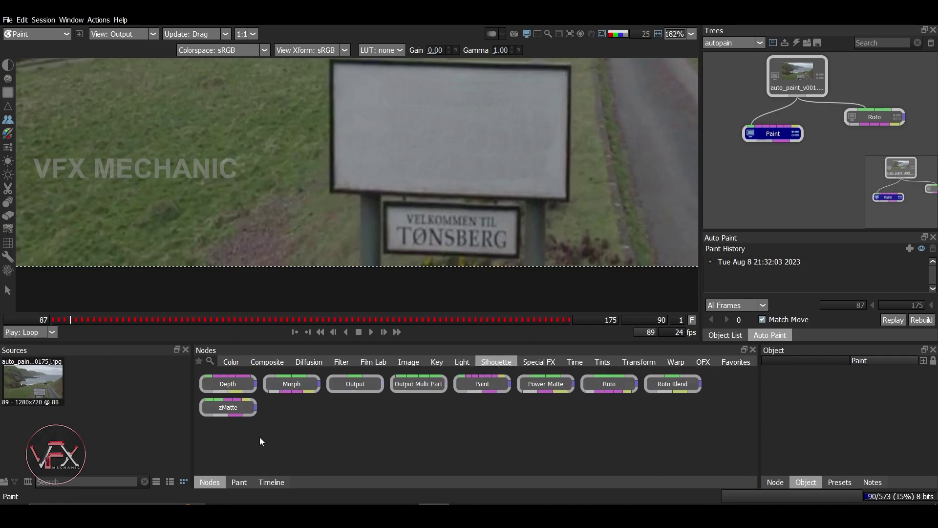
{"action": "left_click_drag", "start_coordinate": [490, 389], "coordinate": [762, 177]}
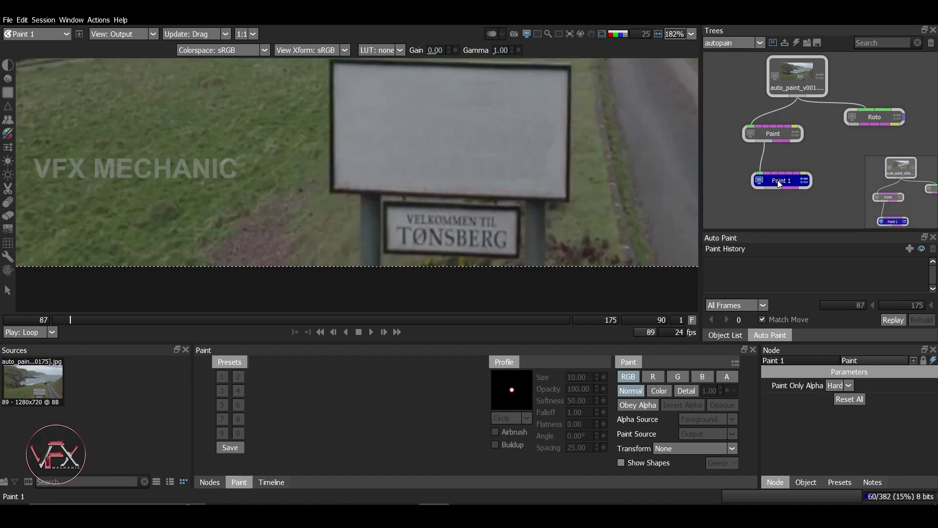
{"action": "left_click", "coordinate": [726, 377]}
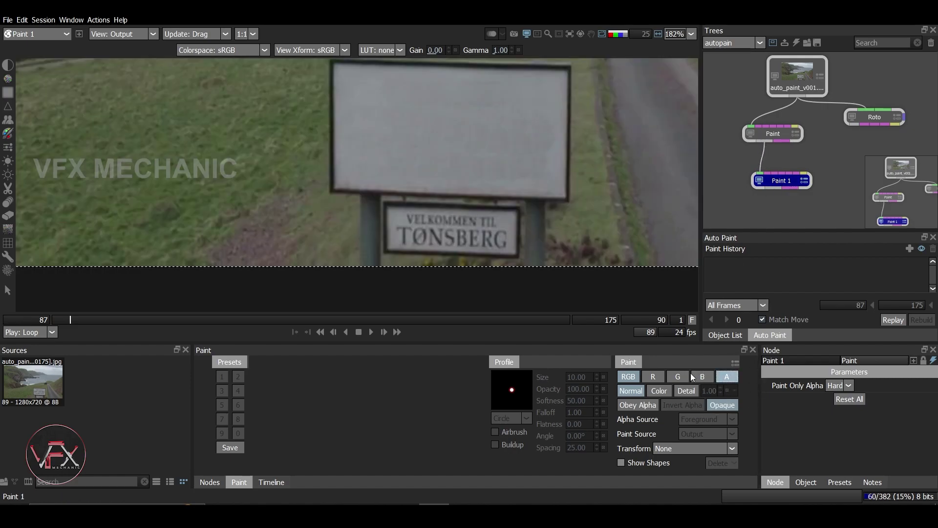
Choose the Clone brush with its source set to Output
{"action": "left_click", "coordinate": [11, 121]}
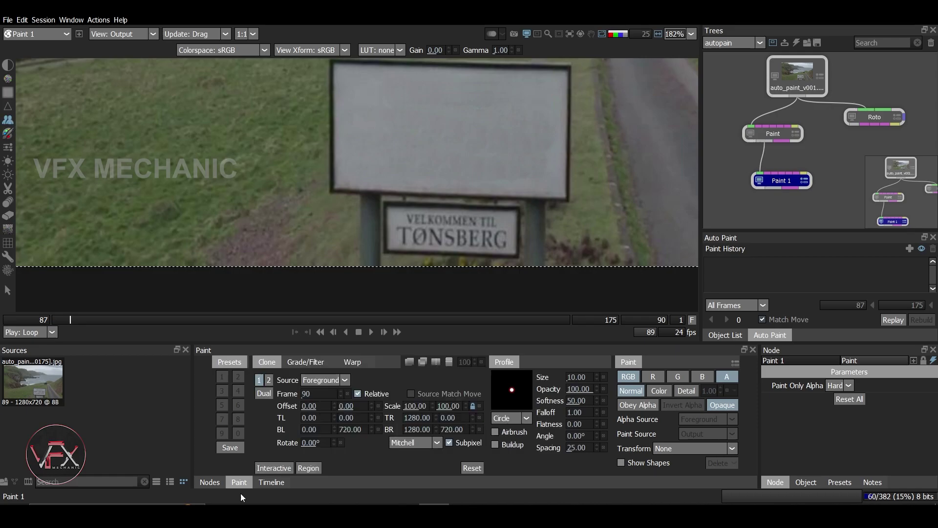
{"action": "left_click", "coordinate": [325, 380]}
{"action": "left_click", "coordinate": [320, 394]}
Clone clean sign over the VELKOMMEN TIL and TØNSBERG lines of the lower sign
{"action": "scroll", "coordinate": [446, 256], "scroll_direction": "up", "scroll_amount": 1}
{"action": "scroll", "coordinate": [446, 256], "scroll_direction": "up", "scroll_amount": 3}
{"action": "scroll", "coordinate": [422, 249], "scroll_direction": "up", "scroll_amount": 2}
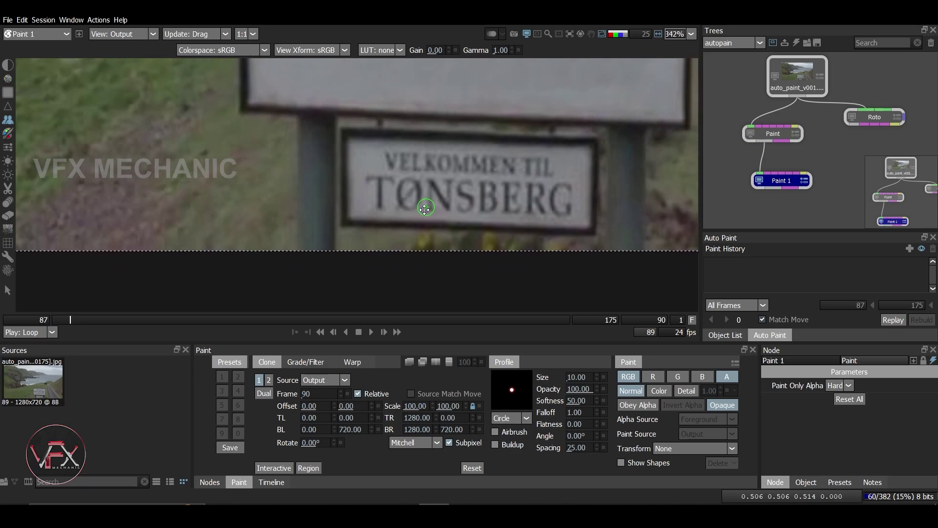
{"action": "scroll", "coordinate": [406, 198], "scroll_direction": "down", "scroll_amount": 1}
{"action": "scroll", "coordinate": [405, 198], "scroll_direction": "up", "scroll_amount": 1}
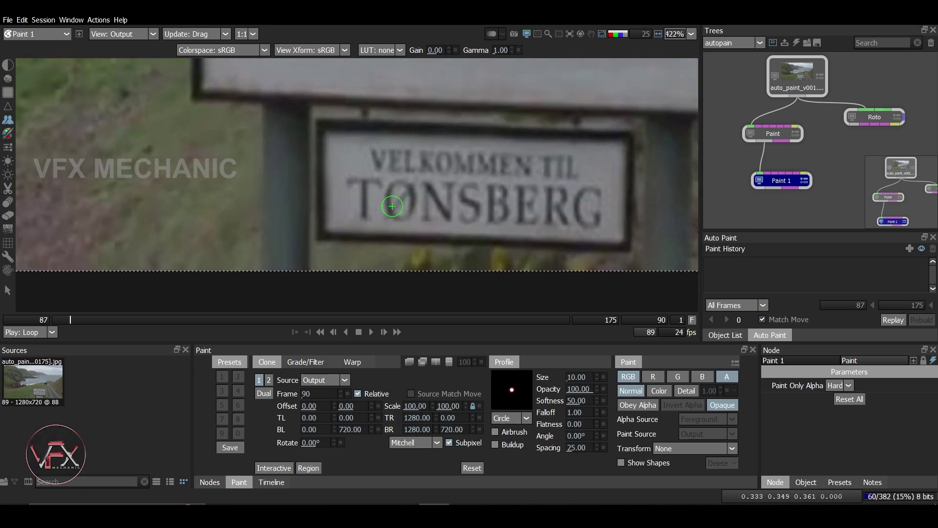
{"action": "scroll", "coordinate": [388, 201], "scroll_direction": "up", "scroll_amount": 1}
{"action": "scroll", "coordinate": [371, 189], "scroll_direction": "up", "scroll_amount": 1}
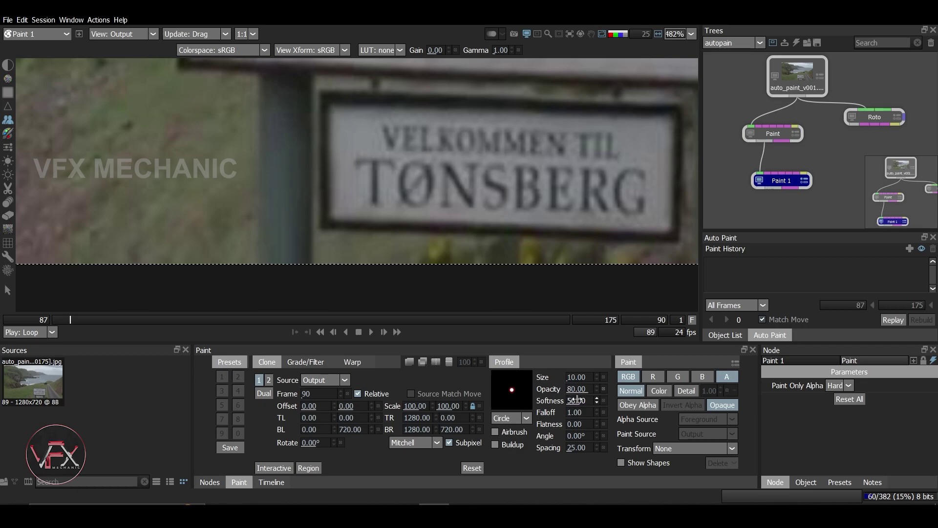
{"action": "scroll", "coordinate": [388, 147], "scroll_direction": "up", "scroll_amount": 1}
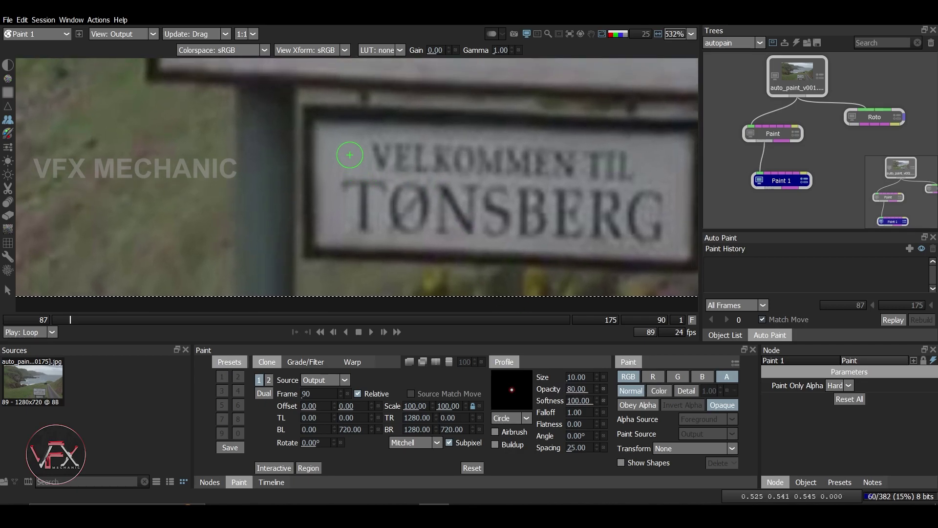
{"action": "mouse_move", "coordinate": [351, 154]}
{"action": "left_mouse_down"}
{"action": "mouse_move", "coordinate": [386, 165]}
{"action": "mouse_move", "coordinate": [402, 147]}
{"action": "mouse_move", "coordinate": [406, 163]}
{"action": "mouse_move", "coordinate": [464, 161]}
{"action": "left_mouse_up"}
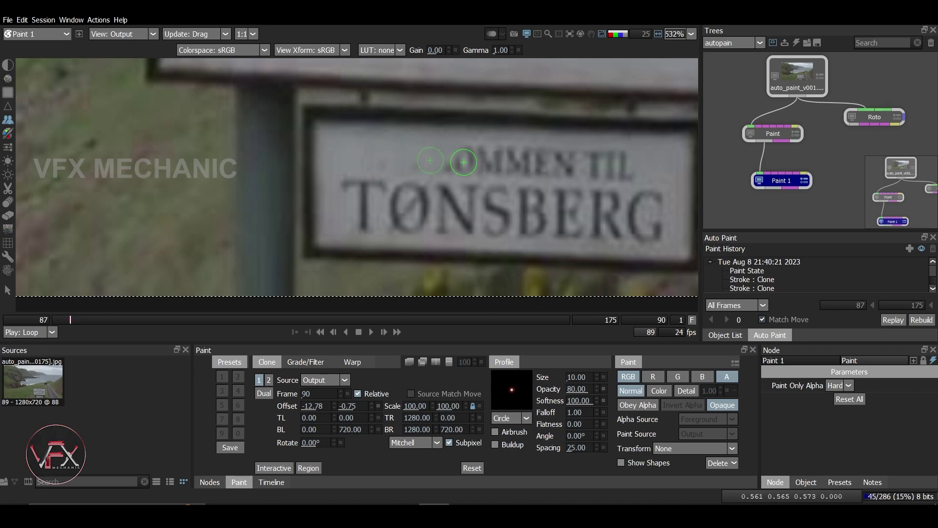
{"action": "mouse_move", "coordinate": [567, 147]}
{"action": "left_mouse_down"}
{"action": "mouse_move", "coordinate": [573, 157]}
{"action": "mouse_move", "coordinate": [390, 158]}
{"action": "left_mouse_up"}
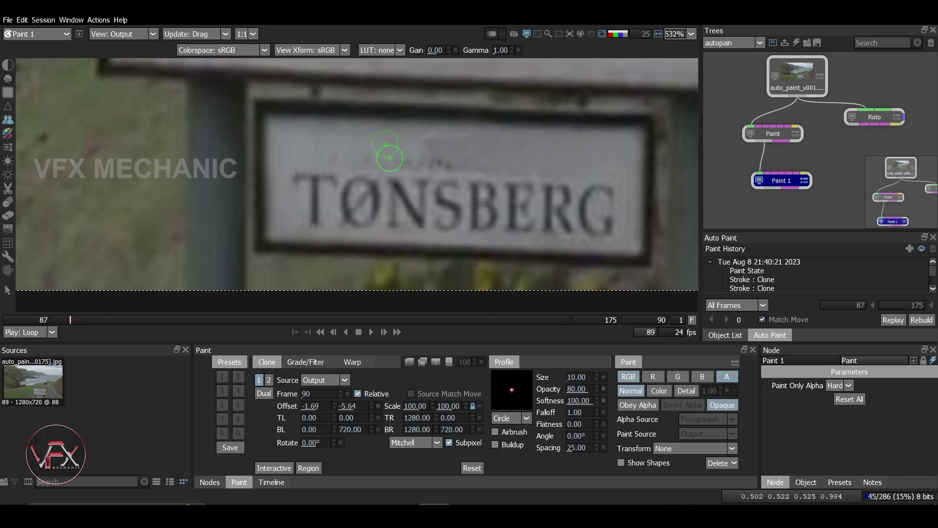
{"action": "left_click_drag", "start_coordinate": [390, 158], "coordinate": [532, 141]}
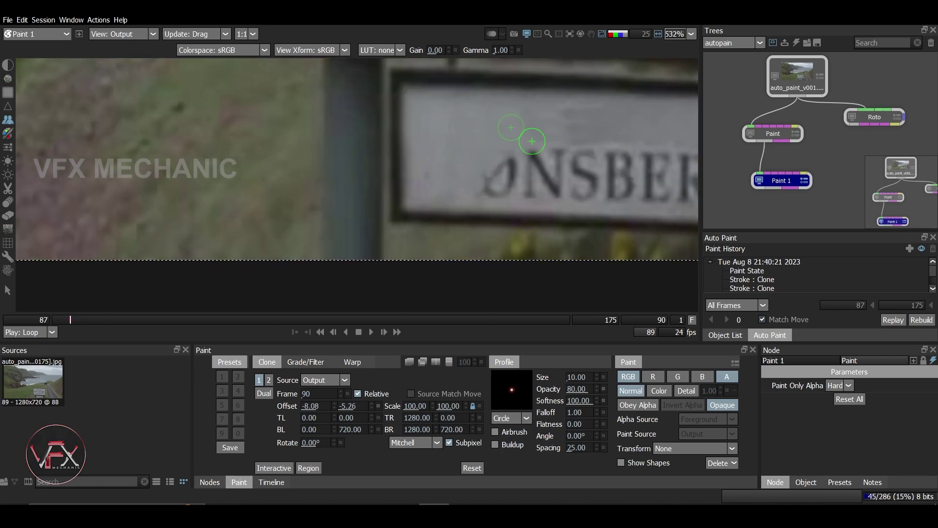
{"action": "mouse_move", "coordinate": [458, 195]}
{"action": "left_mouse_down"}
{"action": "mouse_move", "coordinate": [483, 197]}
{"action": "mouse_move", "coordinate": [538, 165]}
{"action": "mouse_move", "coordinate": [570, 191]}
{"action": "left_mouse_up"}
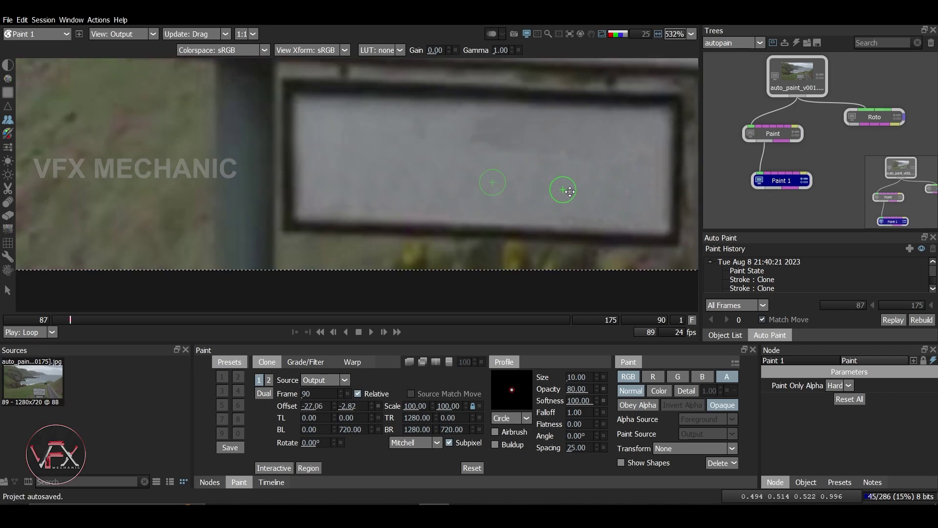
Check the cleanup at frame 91, then return to start frame 87
{"action": "scroll", "coordinate": [499, 161], "scroll_direction": "down", "scroll_amount": 5}
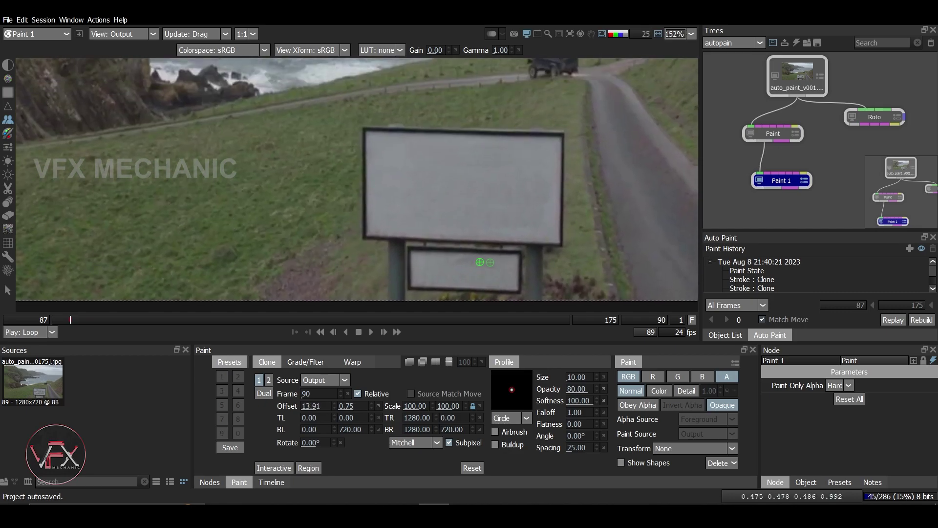
{"action": "scroll", "coordinate": [485, 262], "scroll_direction": "up", "scroll_amount": 2}
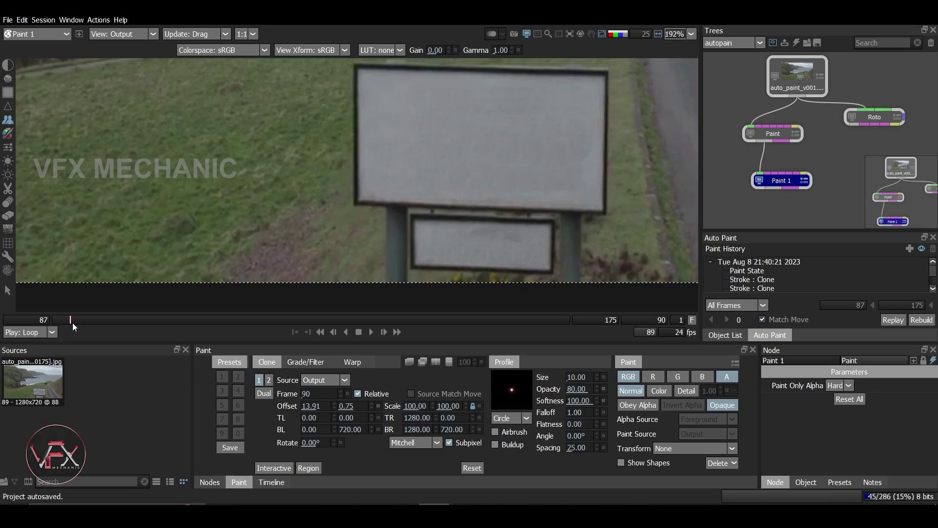
{"action": "mouse_move", "coordinate": [68, 321]}
{"action": "left_mouse_down"}
{"action": "mouse_move", "coordinate": [265, 309]}
{"action": "mouse_move", "coordinate": [72, 344]}
{"action": "left_mouse_up"}
{"action": "key", "text": "Home"}
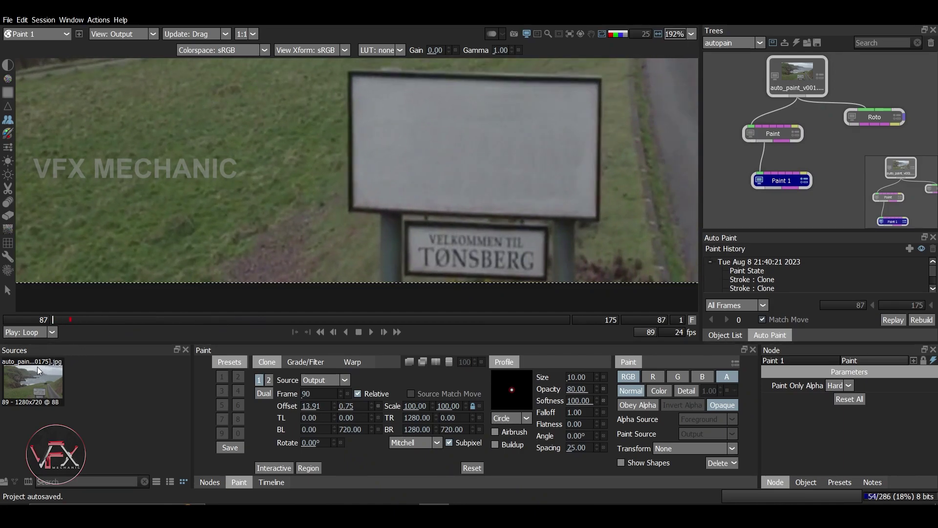
Make the Roto node active and add a second roto layer, Layer 2
{"action": "scroll", "coordinate": [426, 137], "scroll_direction": "up", "scroll_amount": 5}
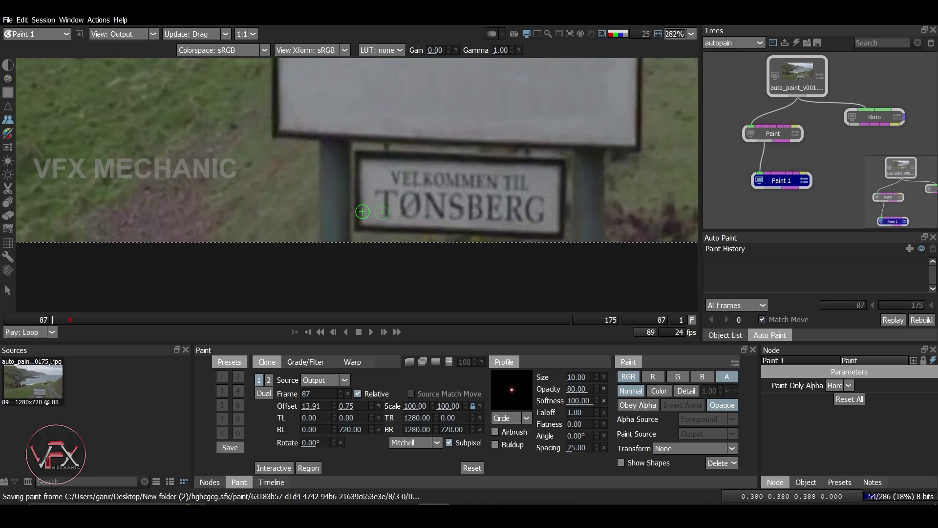
{"action": "left_click", "coordinate": [863, 119]}
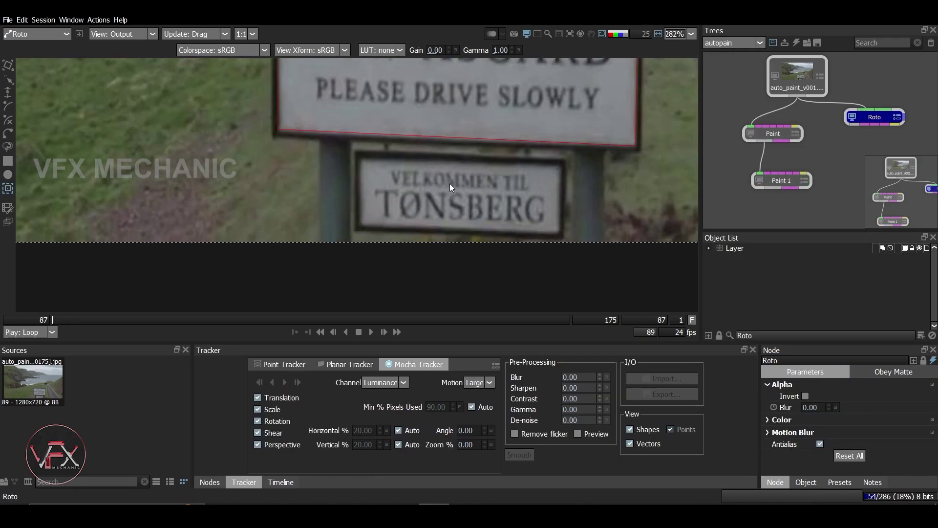
{"action": "left_click", "coordinate": [8, 134]}
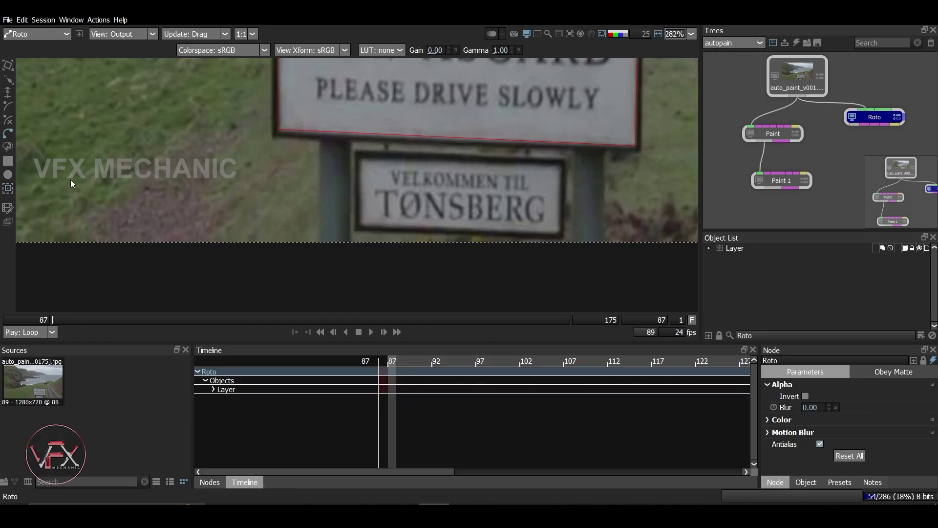
{"action": "scroll", "coordinate": [374, 139], "scroll_direction": "up", "scroll_amount": 2}
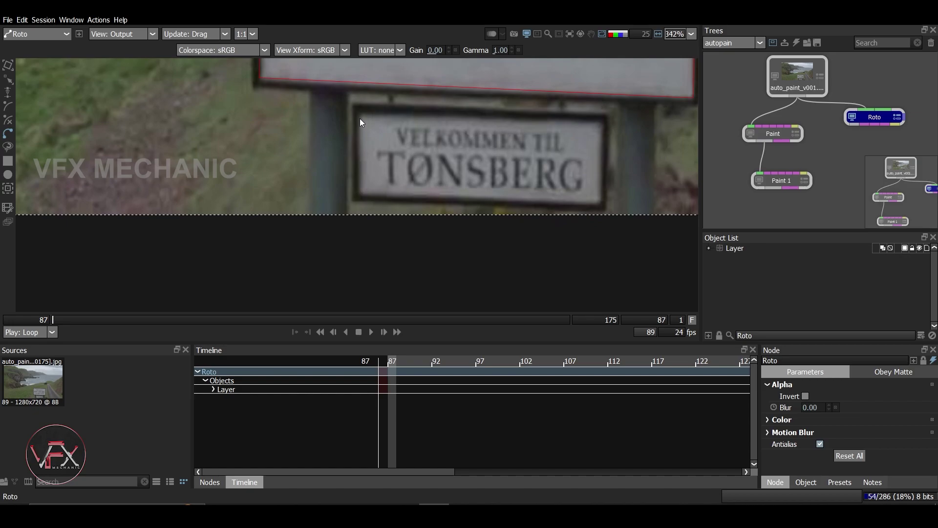
{"action": "left_click", "coordinate": [921, 337]}
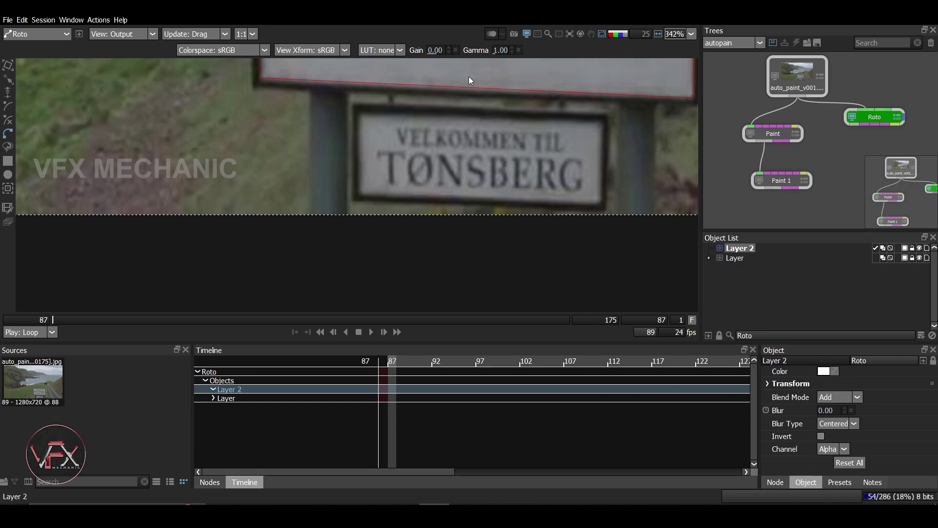
Draw a four-point Bezier around the lower sign and adjust its bottom corners
{"action": "left_click_drag", "start_coordinate": [381, 151], "coordinate": [346, 141]}
{"action": "left_click", "coordinate": [324, 104]}
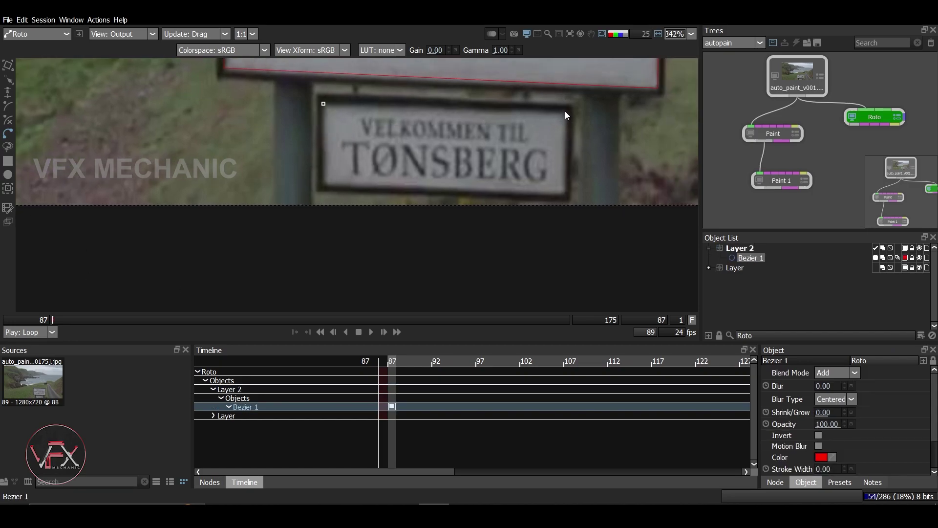
{"action": "left_click", "coordinate": [565, 194]}
{"action": "left_click", "coordinate": [327, 183]}
{"action": "left_click", "coordinate": [323, 103]}
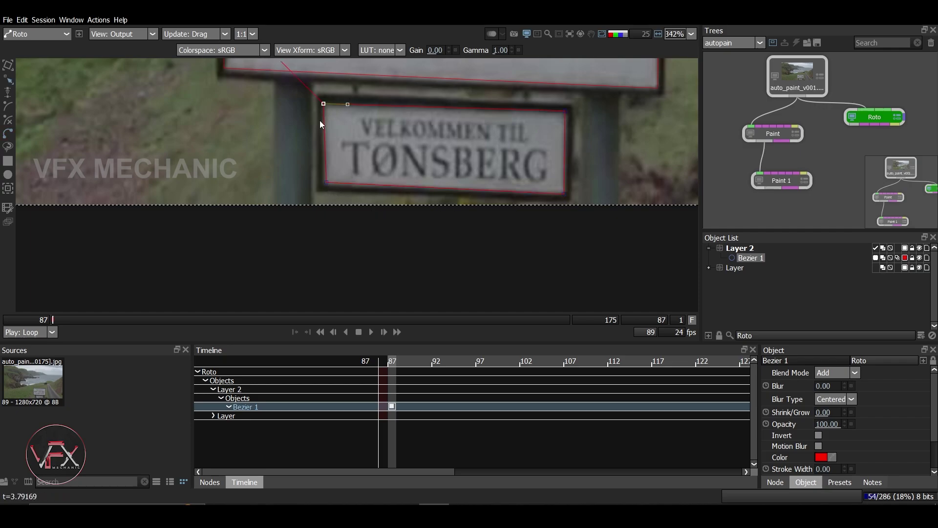
{"action": "left_click", "coordinate": [324, 184]}
{"action": "left_click", "coordinate": [564, 193]}
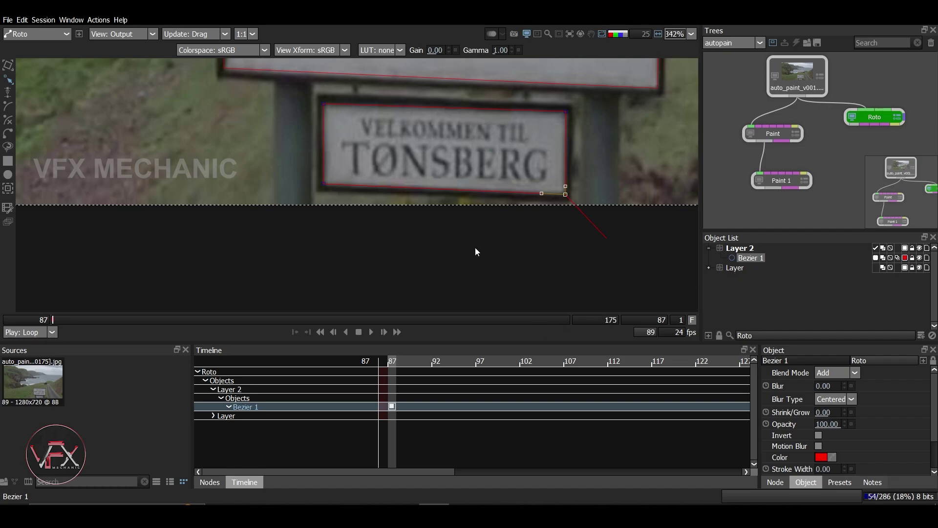
{"action": "left_click_drag", "start_coordinate": [392, 253], "coordinate": [397, 268]}
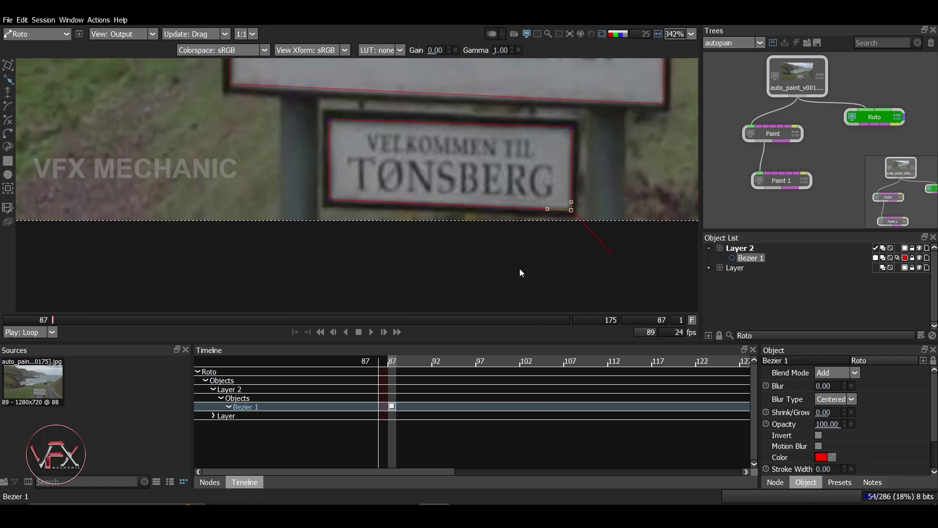
{"action": "left_click", "coordinate": [10, 190]}
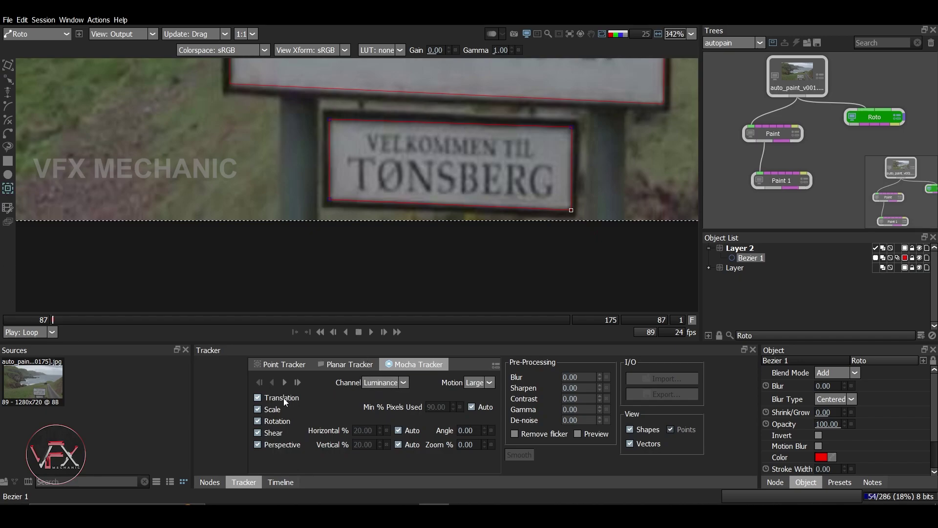
Mocha-track Layer 2's shape forward to frame 175
{"action": "left_click", "coordinate": [286, 382]}
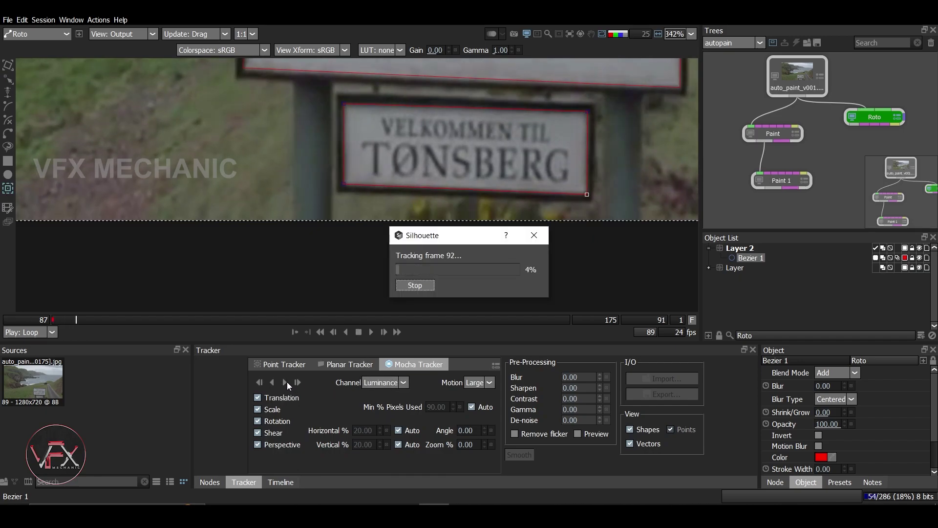
{"action": "left_click", "coordinate": [415, 285]}
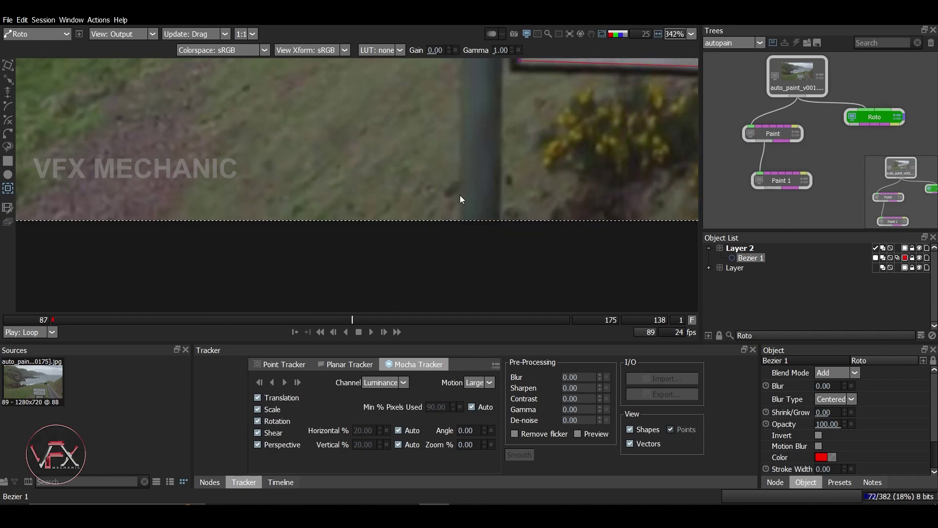
{"action": "scroll", "coordinate": [527, 142], "scroll_direction": "down", "scroll_amount": 4}
{"action": "scroll", "coordinate": [426, 248], "scroll_direction": "down", "scroll_amount": 2}
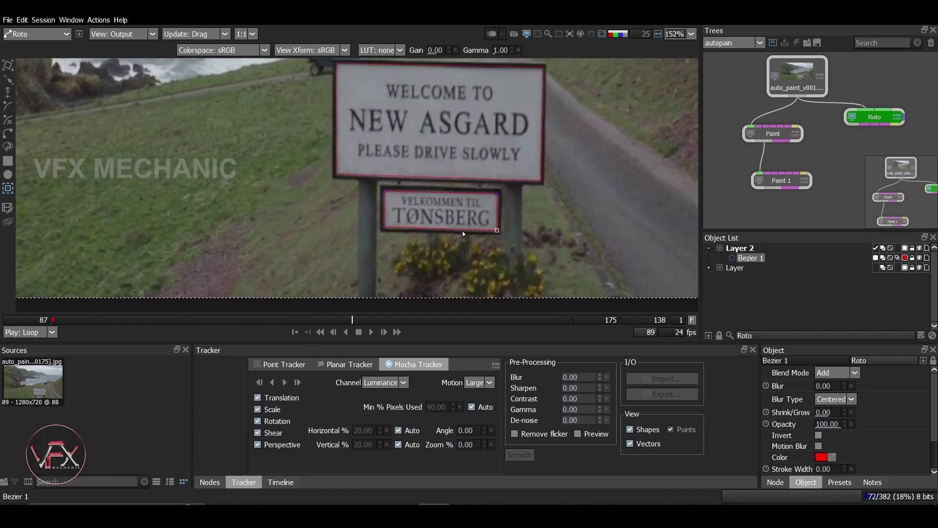
{"action": "scroll", "coordinate": [505, 207], "scroll_direction": "down", "scroll_amount": 2}
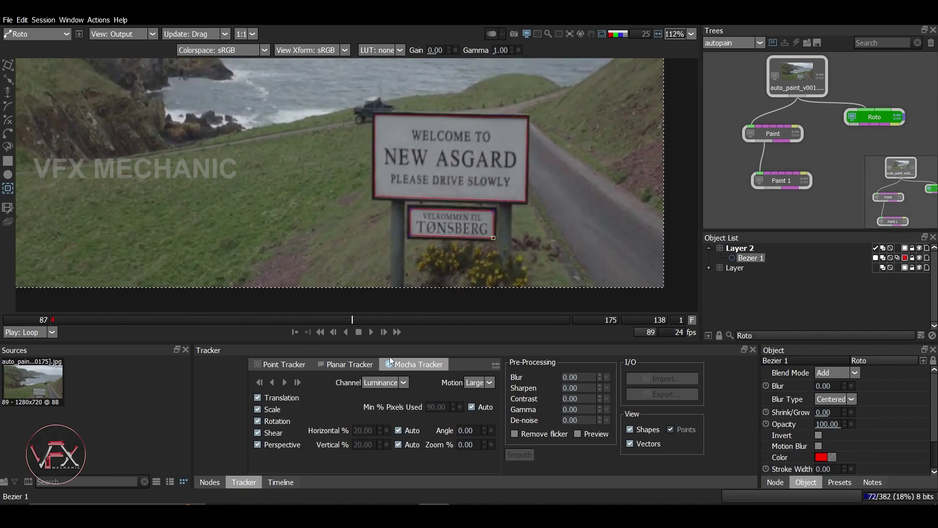
{"action": "left_click", "coordinate": [283, 382]}
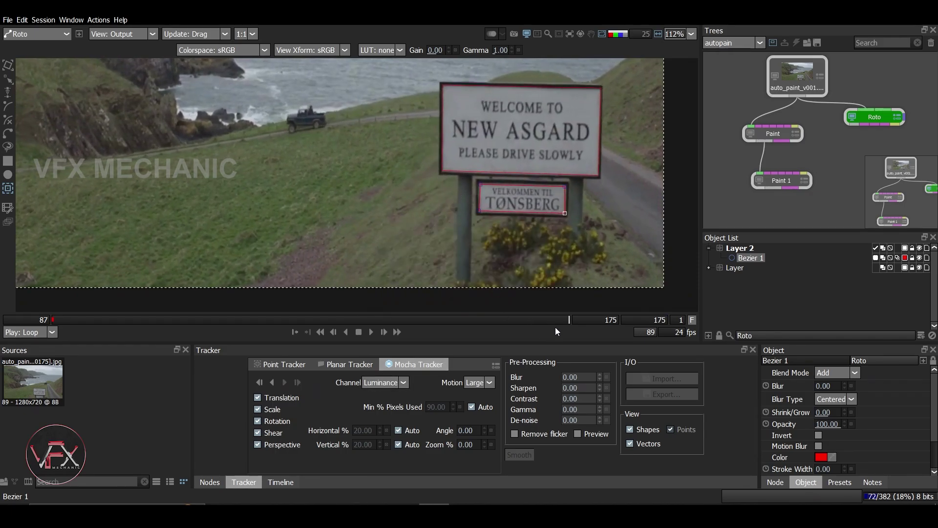
Scrub the tracked shape back to frame 87 and reframe the view on the signs
{"action": "left_click_drag", "start_coordinate": [569, 320], "coordinate": [473, 324]}
{"action": "scroll", "coordinate": [533, 191], "scroll_direction": "up", "scroll_amount": 4}
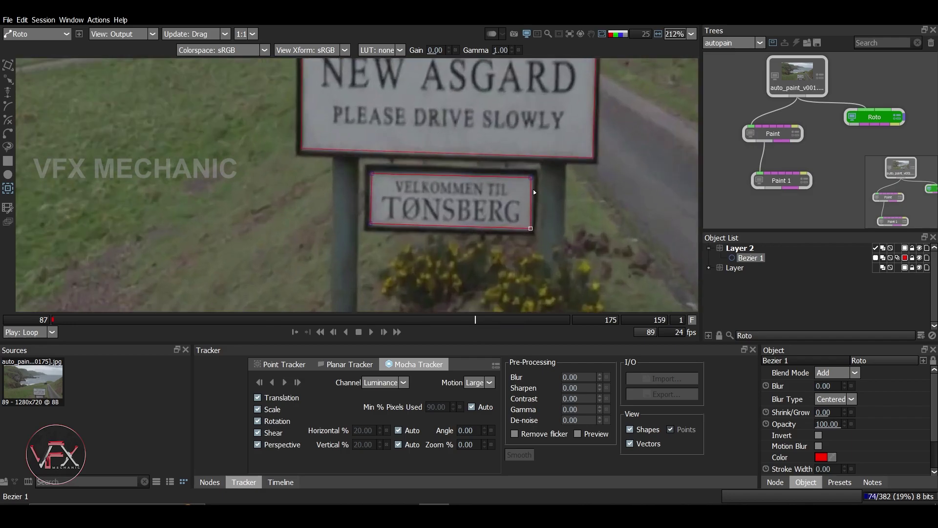
{"action": "scroll", "coordinate": [555, 190], "scroll_direction": "down", "scroll_amount": 4}
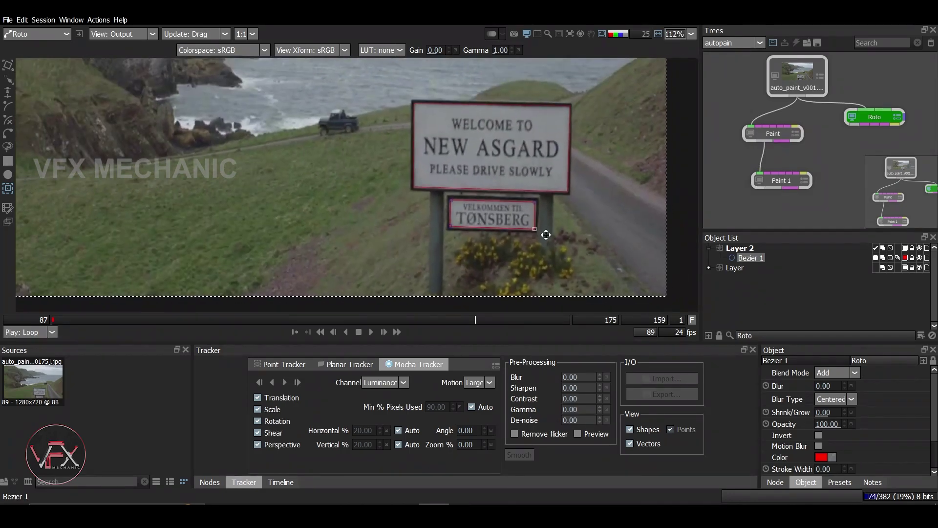
{"action": "left_click_drag", "start_coordinate": [478, 318], "coordinate": [48, 395]}
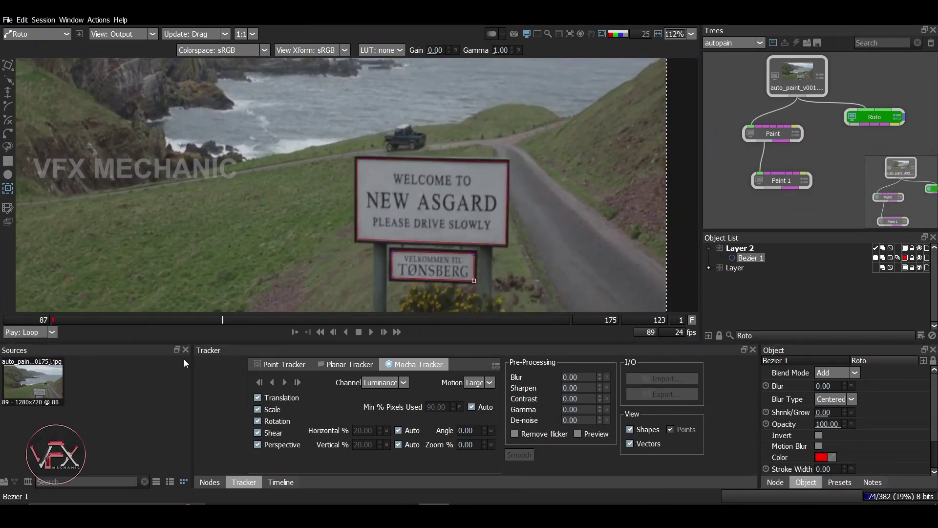
{"action": "mouse_move", "coordinate": [313, 293]}
{"action": "left_mouse_down"}
{"action": "mouse_move", "coordinate": [368, 224]}
{"action": "mouse_move", "coordinate": [380, 289]}
{"action": "mouse_move", "coordinate": [369, 250]}
{"action": "mouse_move", "coordinate": [353, 288]}
{"action": "left_mouse_up"}
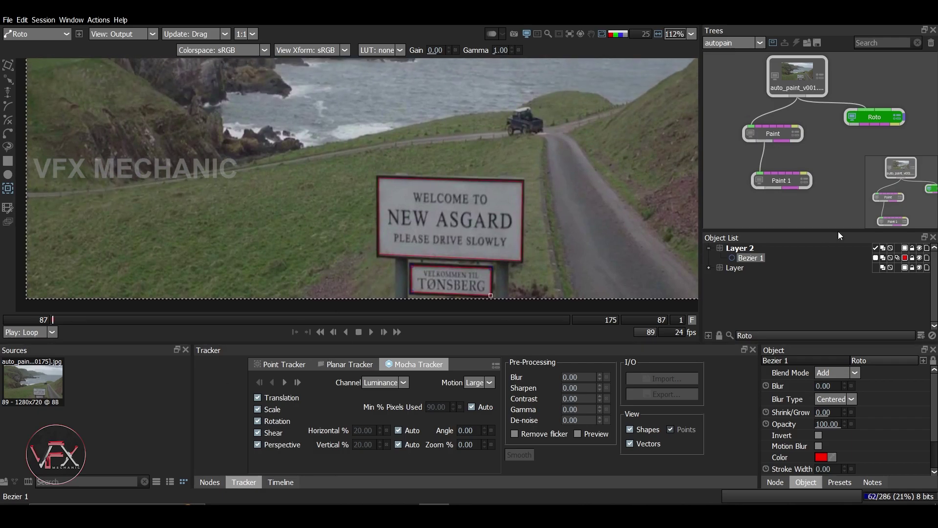
{"action": "left_click_drag", "start_coordinate": [302, 250], "coordinate": [318, 203]}
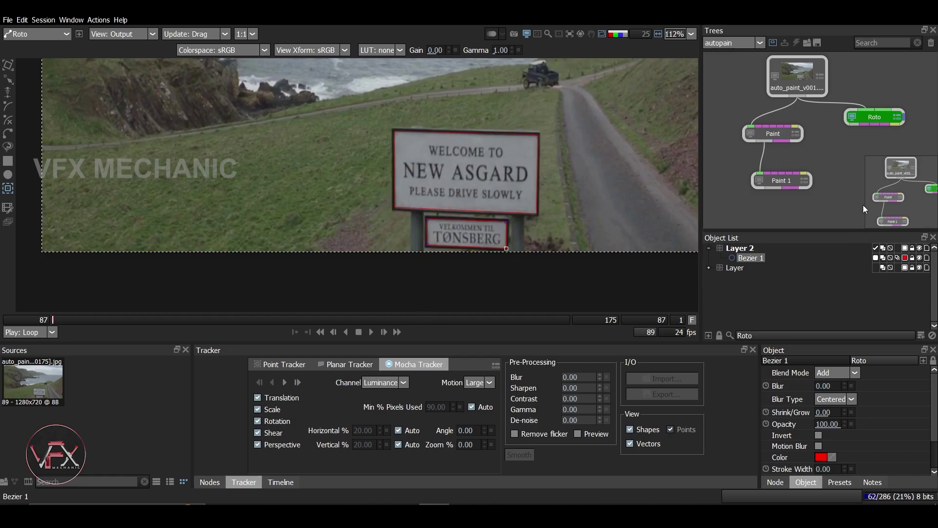
Switch to the Paint 1 node and add a new paint layer, Layer 3
{"action": "left_click", "coordinate": [743, 250]}
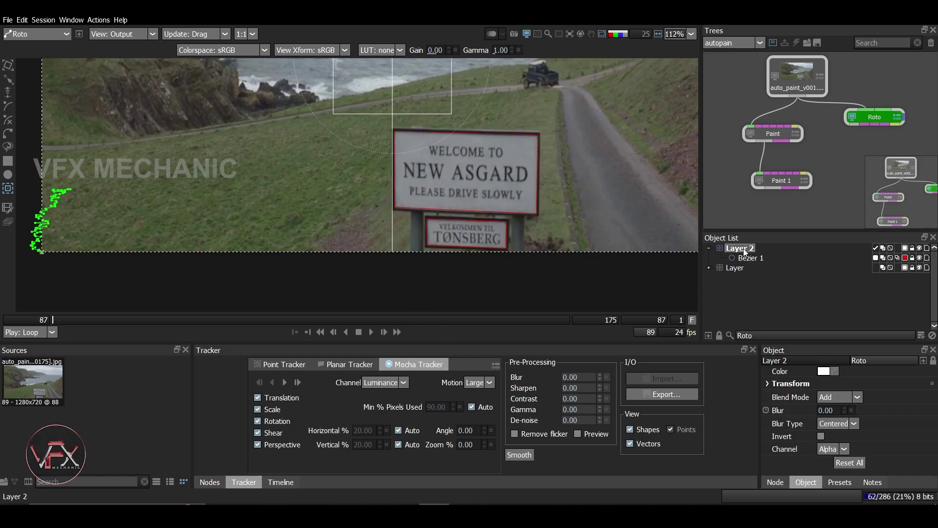
{"action": "left_click", "coordinate": [735, 268], "text": "shift"}
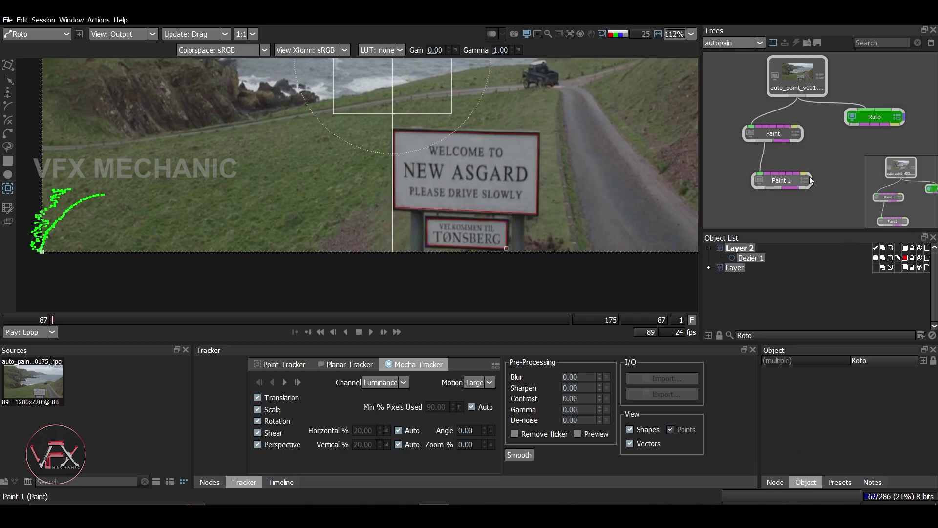
{"action": "left_click", "coordinate": [750, 250]}
{"action": "left_click", "coordinate": [782, 181]}
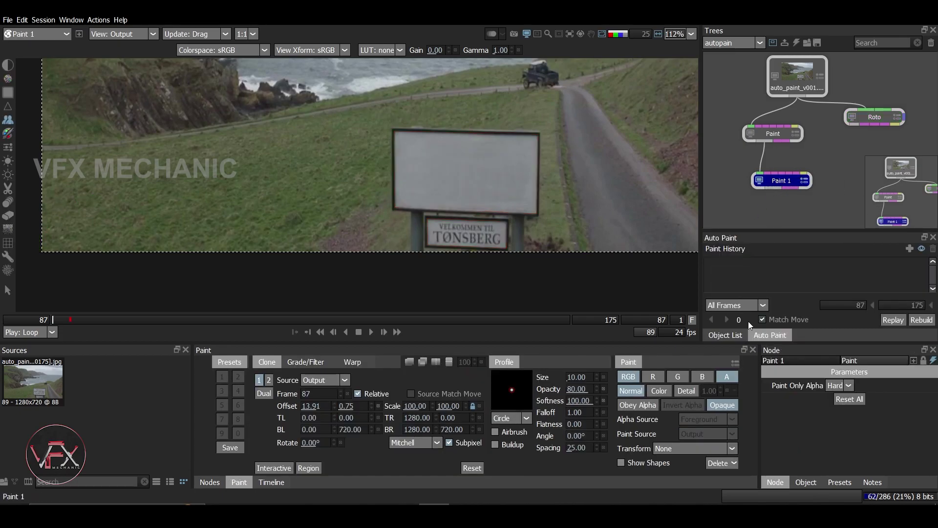
{"action": "left_click", "coordinate": [729, 336]}
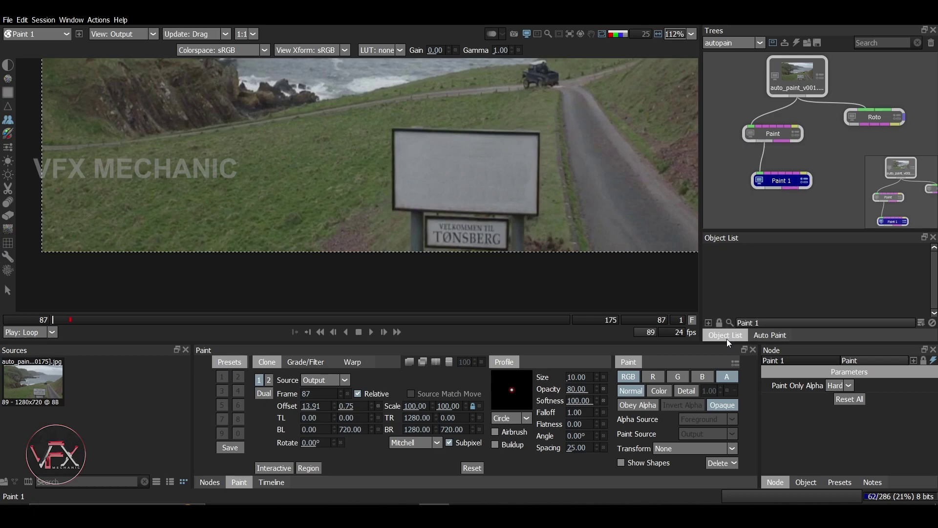
{"action": "key", "text": "ctrl+l"}
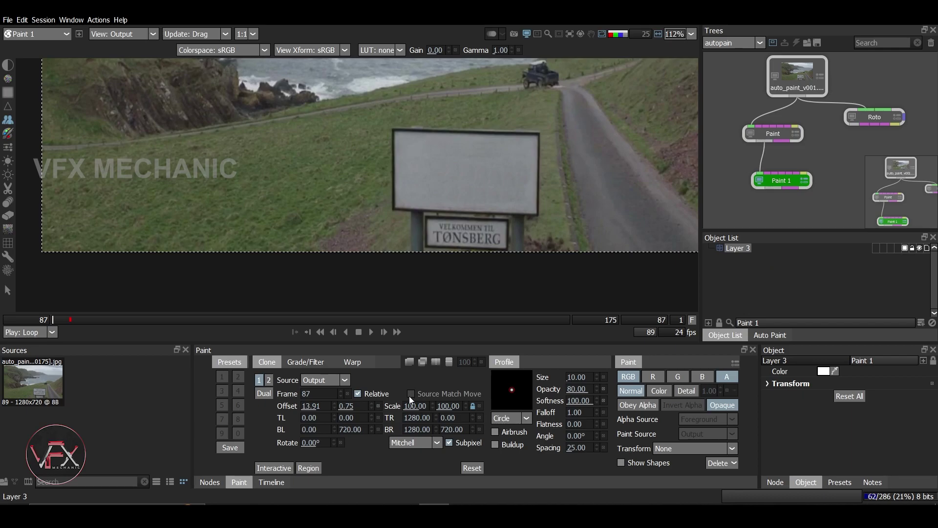
Link Layer 3's transform to tracked Layer 2, enable Source Match Move, and go to frame 90
{"action": "left_click", "coordinate": [679, 449]}
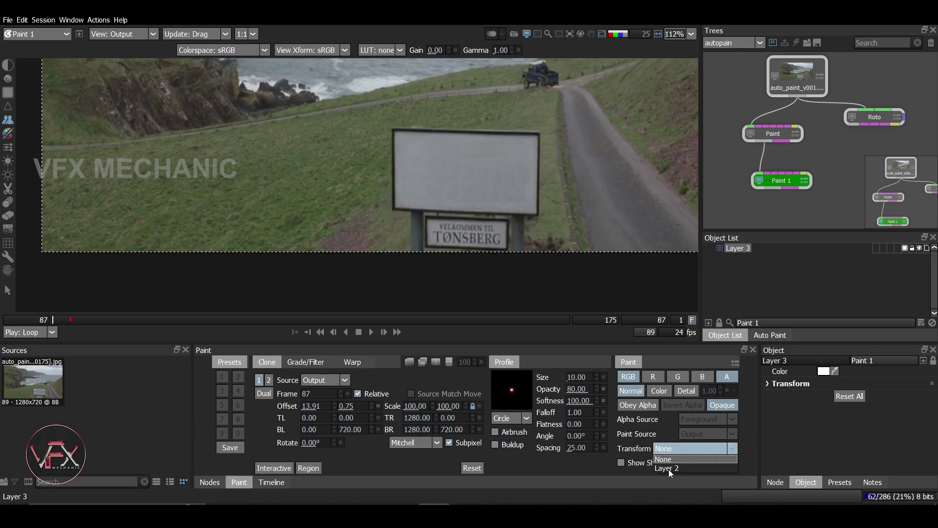
{"action": "left_click", "coordinate": [669, 469]}
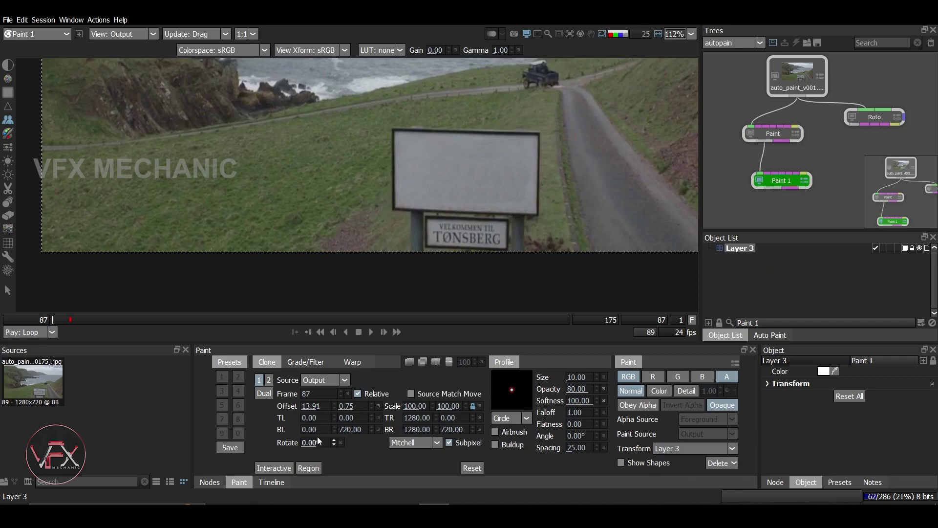
{"action": "left_click", "coordinate": [412, 394]}
{"action": "left_click", "coordinate": [69, 321]}
{"action": "left_click", "coordinate": [423, 361]}
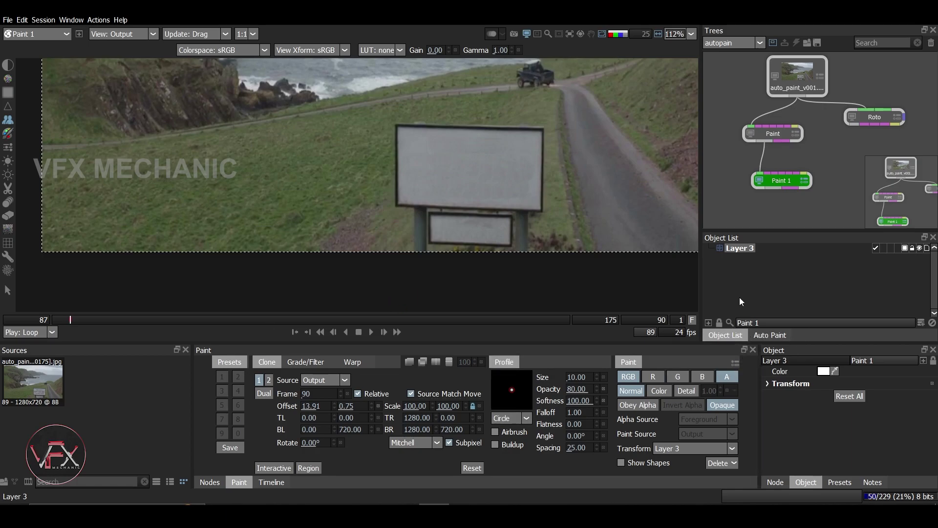
Replay Paint 1's recorded clone session from the Auto Paint history across all frames
{"action": "left_click", "coordinate": [769, 336]}
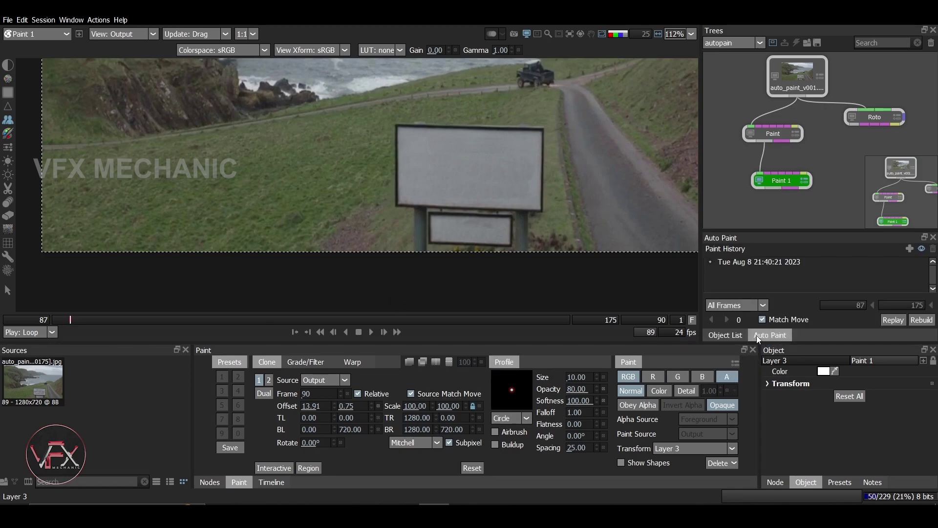
{"action": "left_click", "coordinate": [743, 263]}
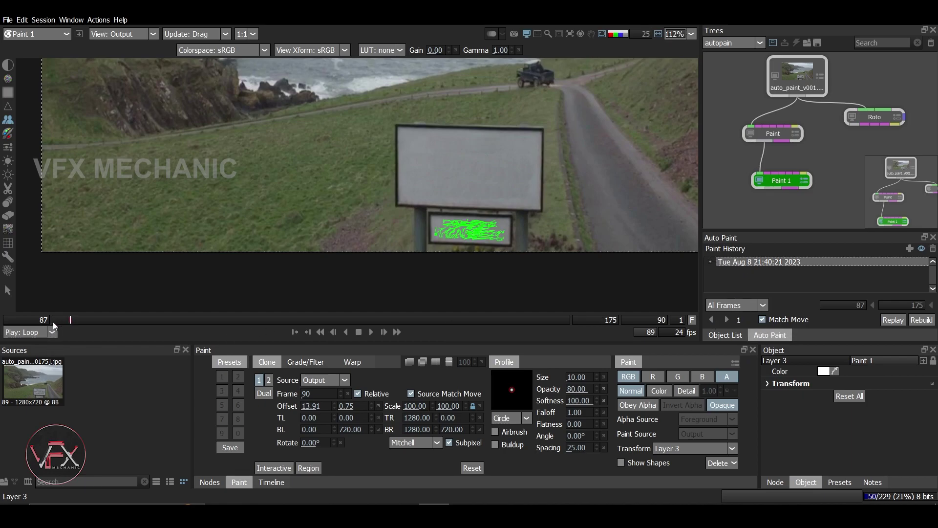
{"action": "left_click", "coordinate": [713, 320]}
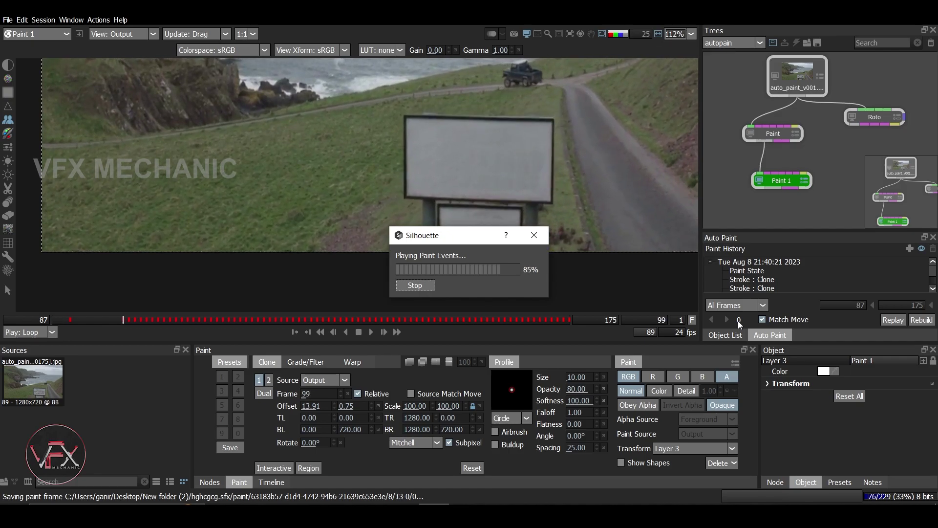
Play the cleaned clip, compare it against the Foreground view, then return to Output
{"action": "scroll", "coordinate": [389, 239], "scroll_direction": "down", "scroll_amount": 3}
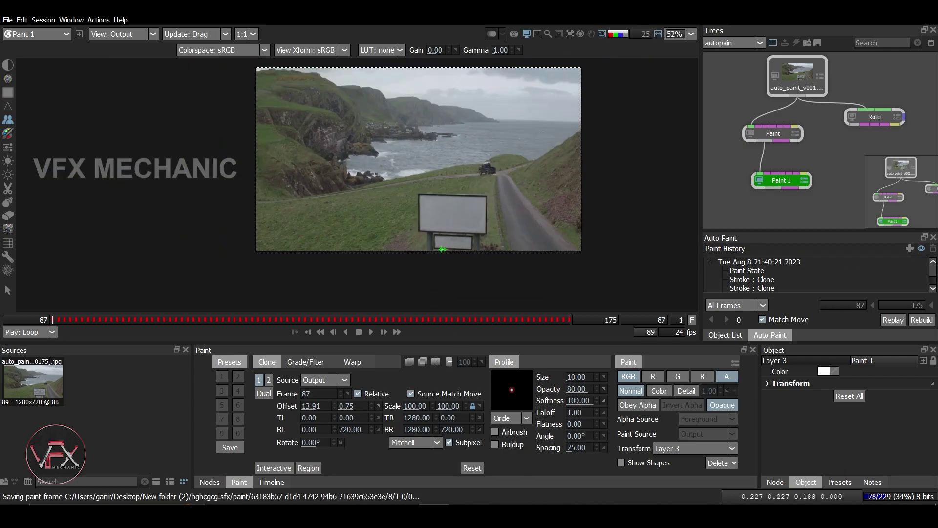
{"action": "scroll", "coordinate": [389, 239], "scroll_direction": "down", "scroll_amount": 3}
{"action": "scroll", "coordinate": [390, 240], "scroll_direction": "up", "scroll_amount": 3}
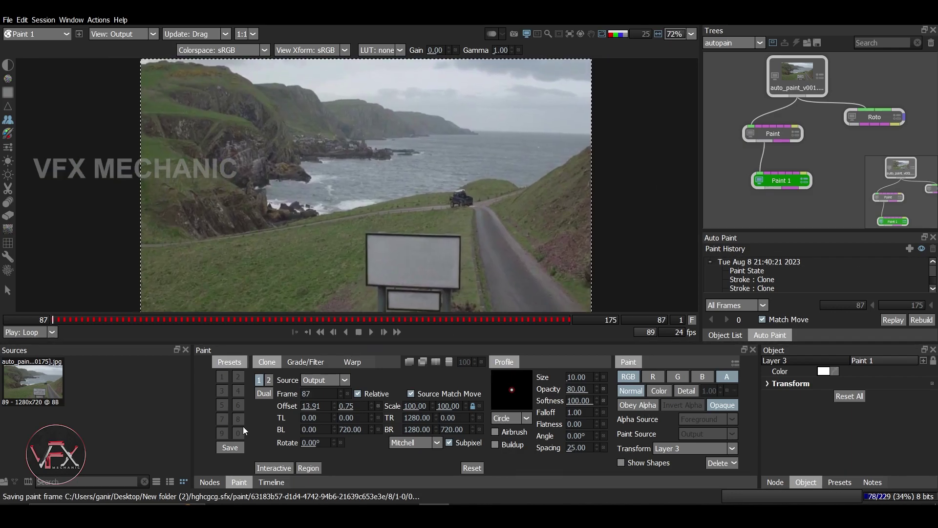
{"action": "left_click", "coordinate": [371, 333]}
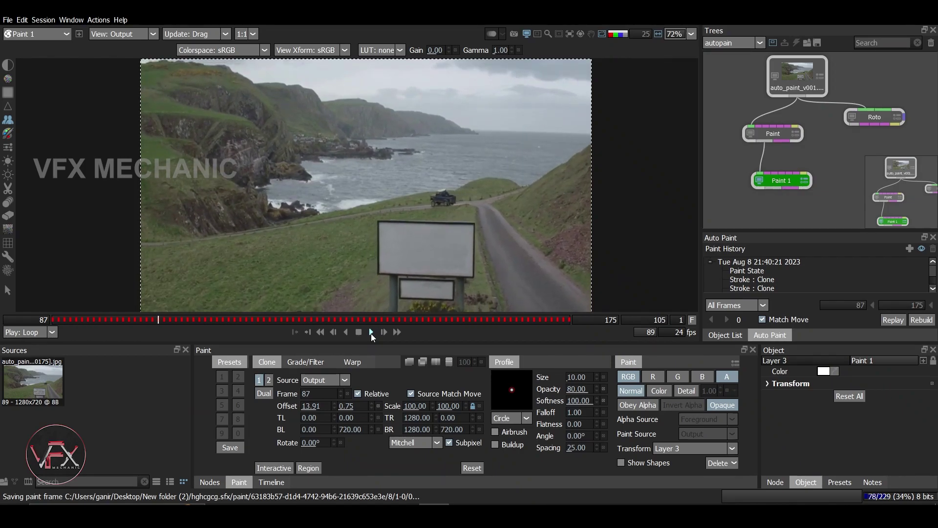
{"action": "key", "text": "f"}
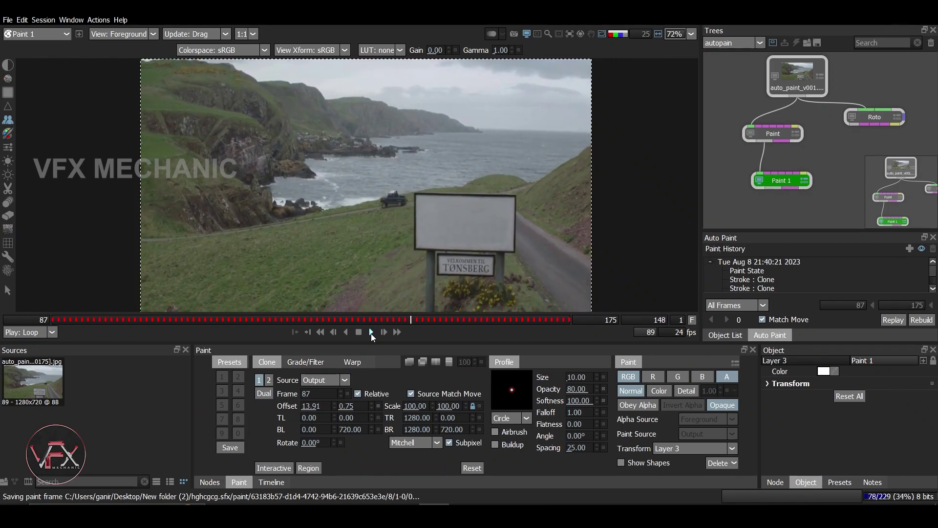
{"action": "key", "text": "o"}
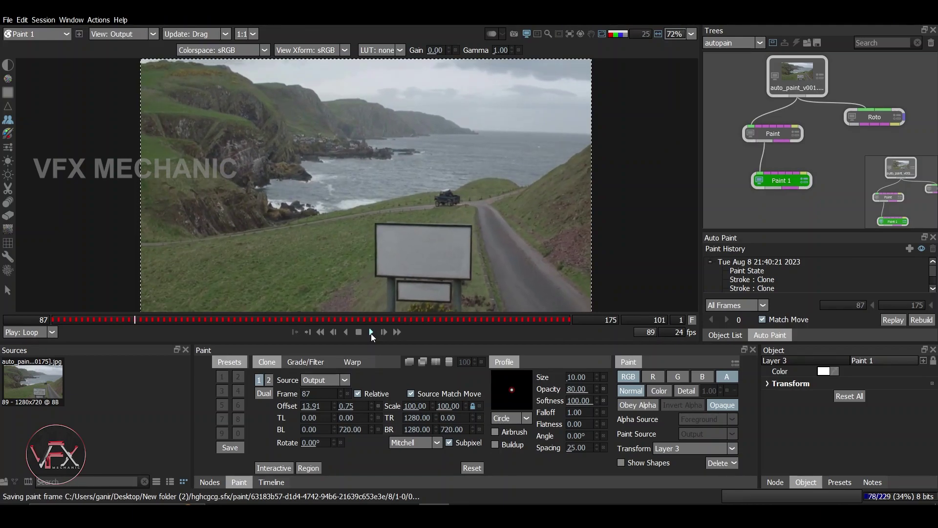